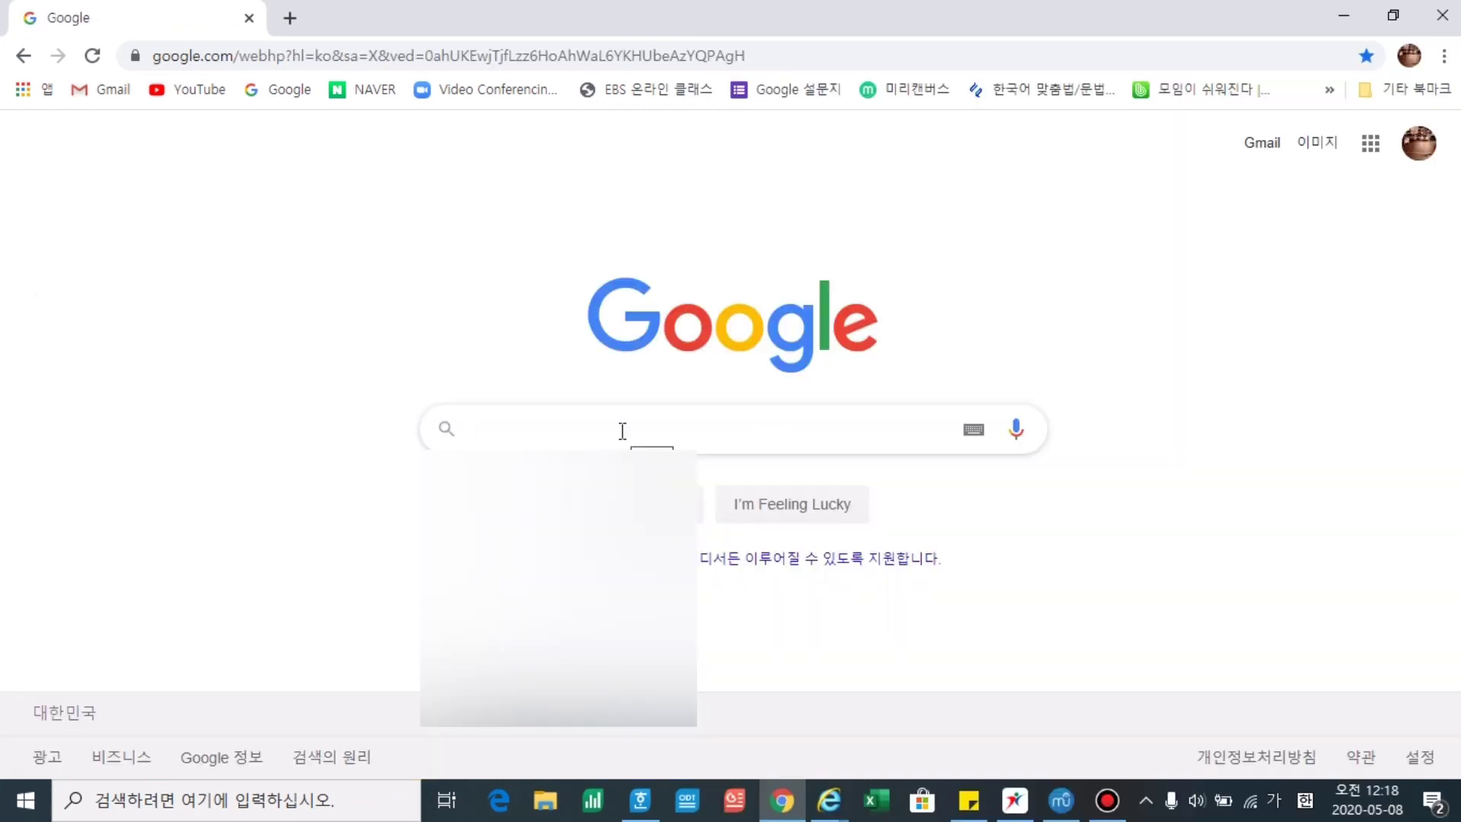
Search the web for 크롬뮤직랩
click(623, 429)
text(ㅋ)
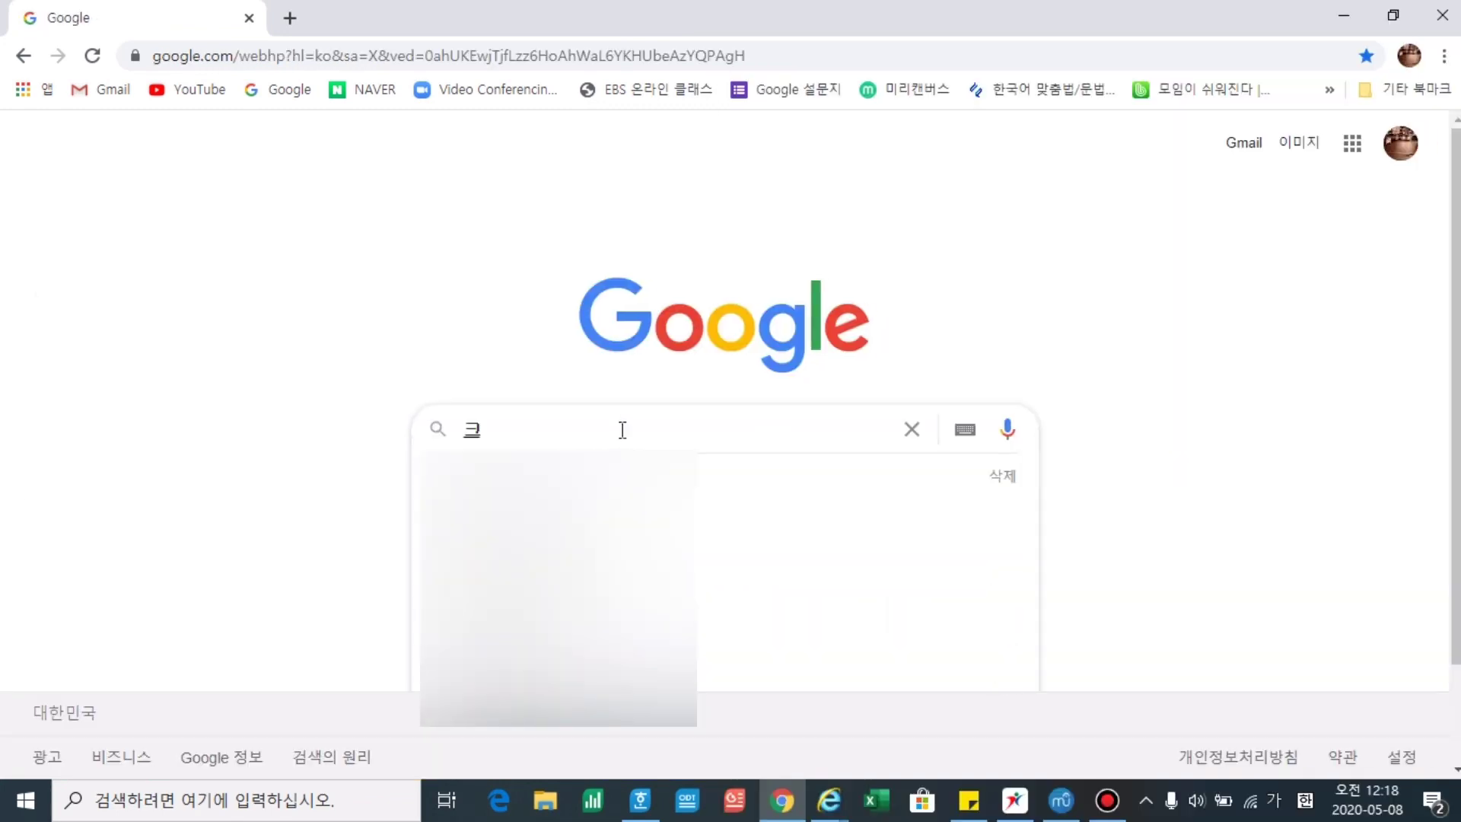
text(롬뮤직랩)
key(Return)
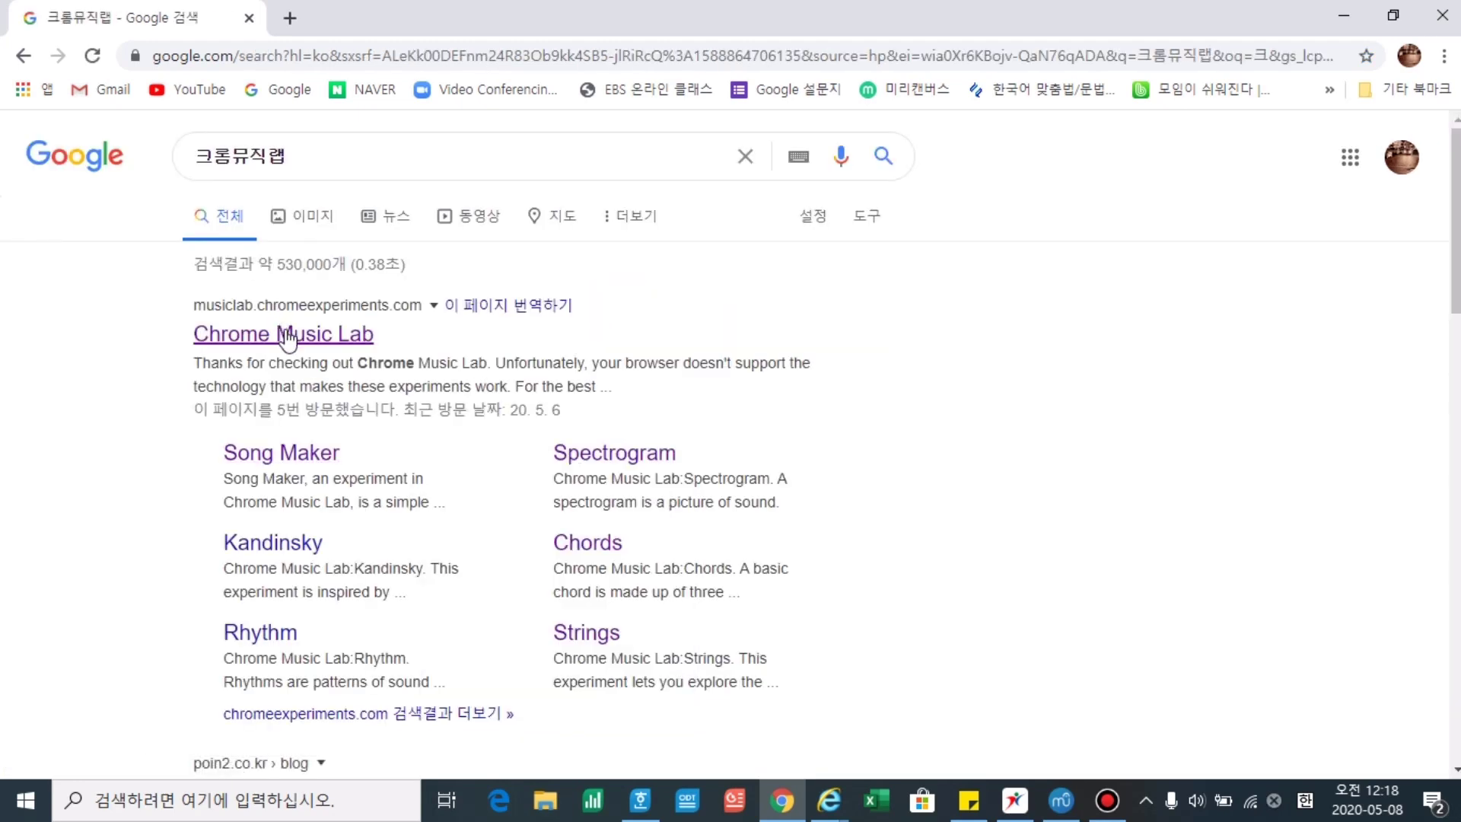
Open the Song Maker experiment from the Chrome Music Lab site and bring up its song settings
click(288, 337)
click(241, 457)
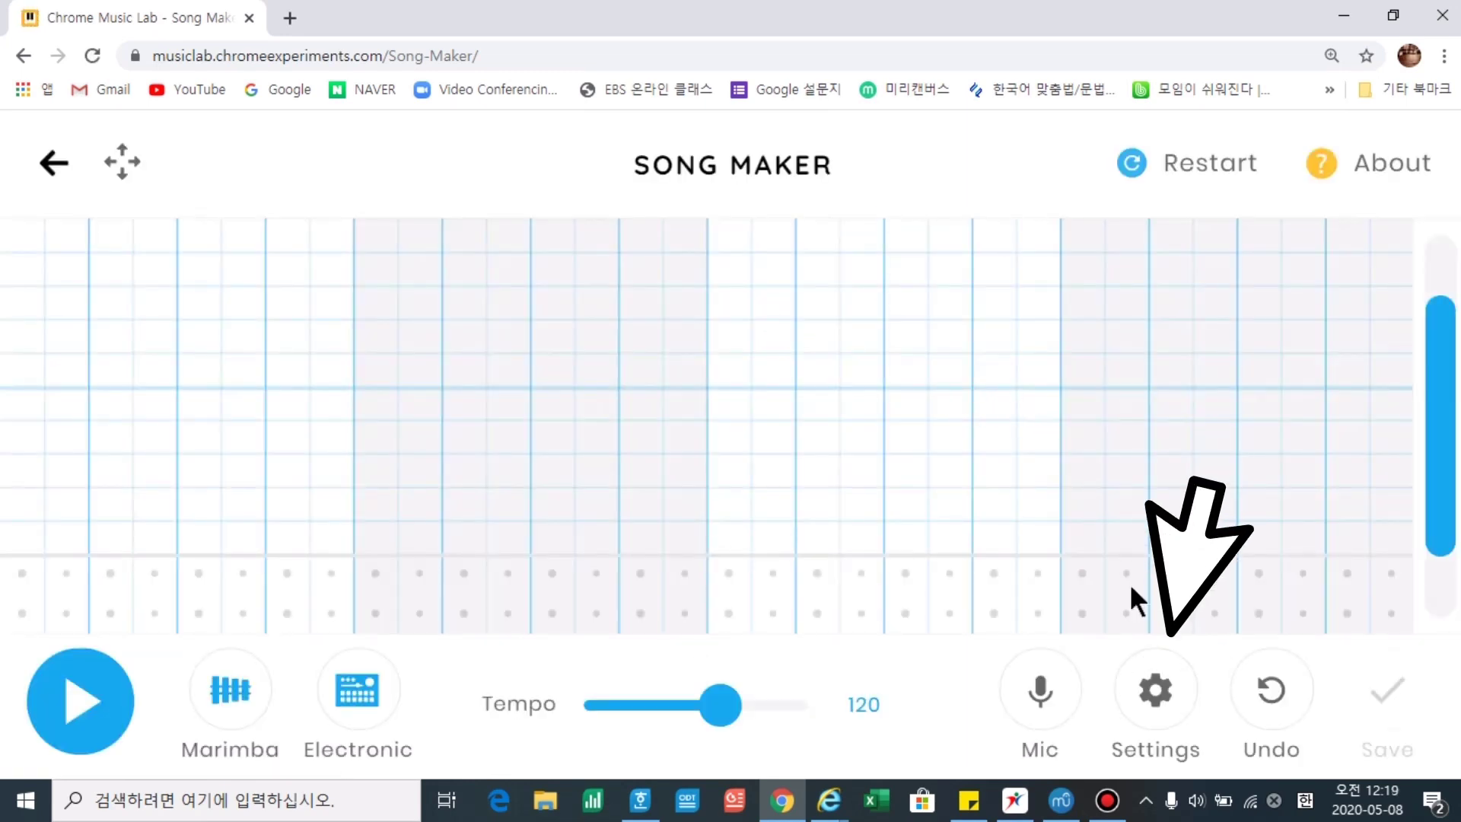
click(1163, 704)
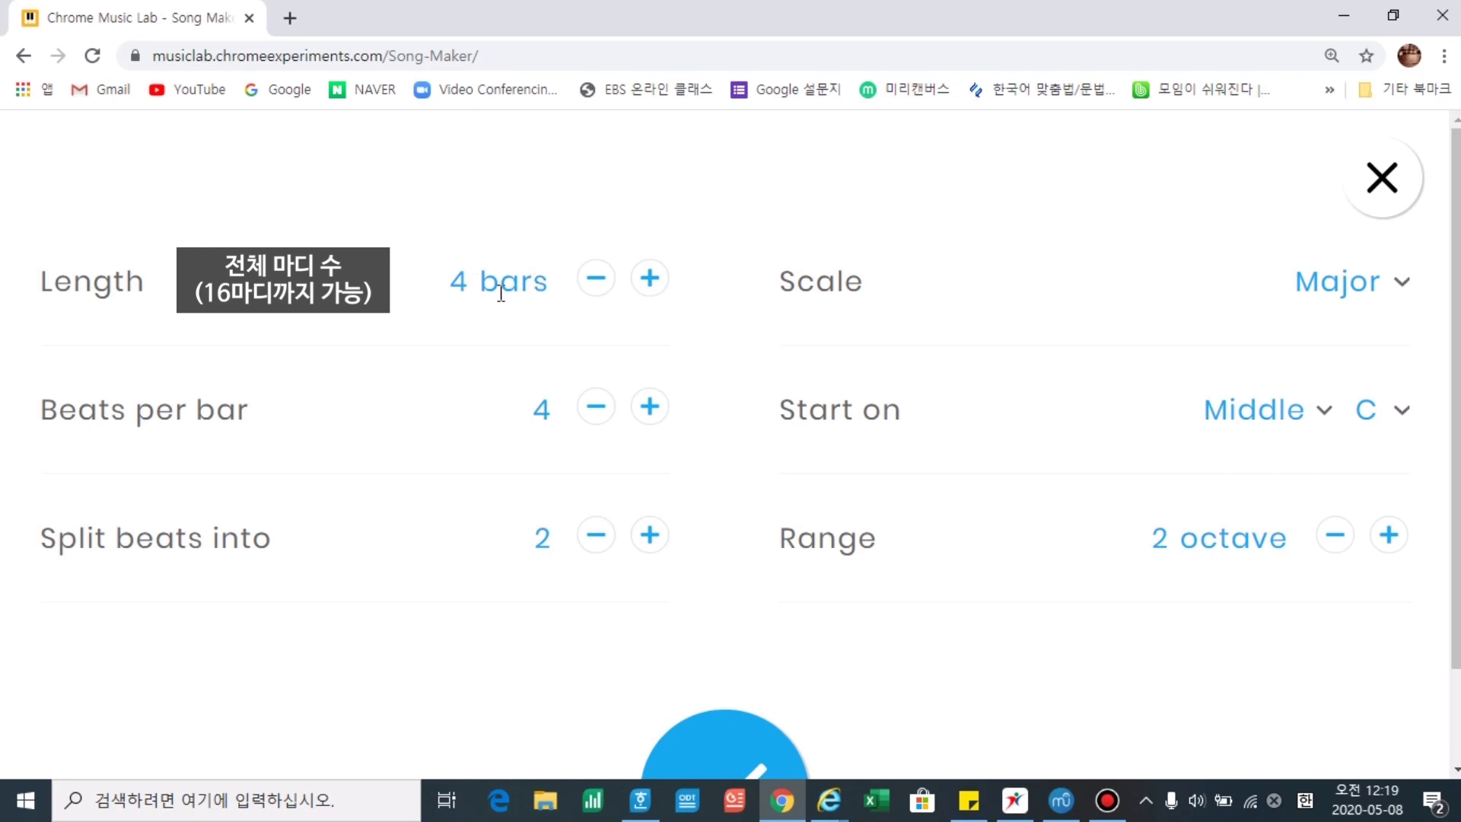
Try out different song lengths and return Length to 4 bars
click(650, 295)
click(651, 296)
double_click(595, 292)
triple_click(596, 291)
double_click(597, 291)
double_click(598, 291)
triple_click(598, 291)
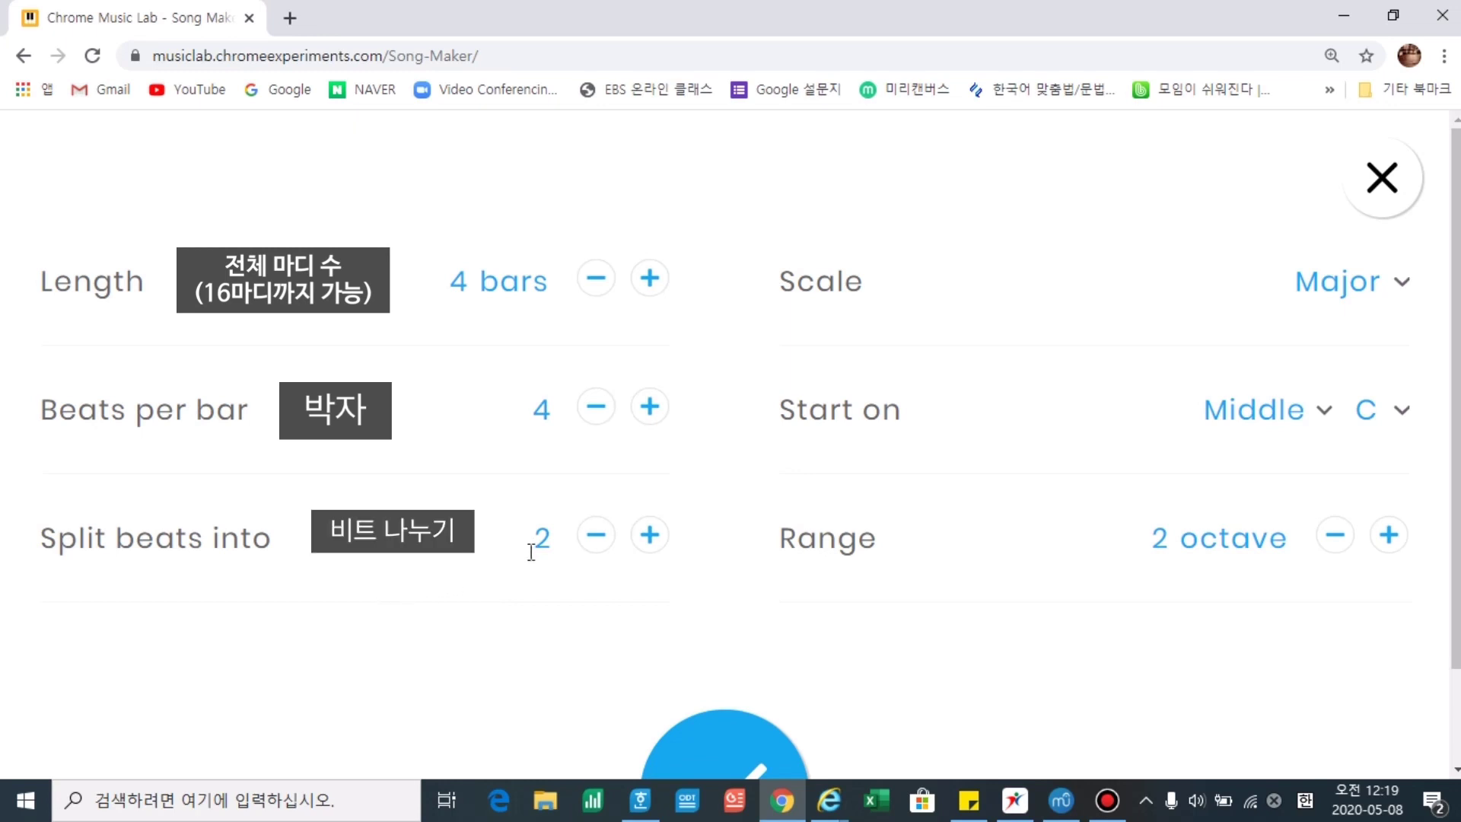
Split the beats into 4 and choose Major as the scale
click(650, 537)
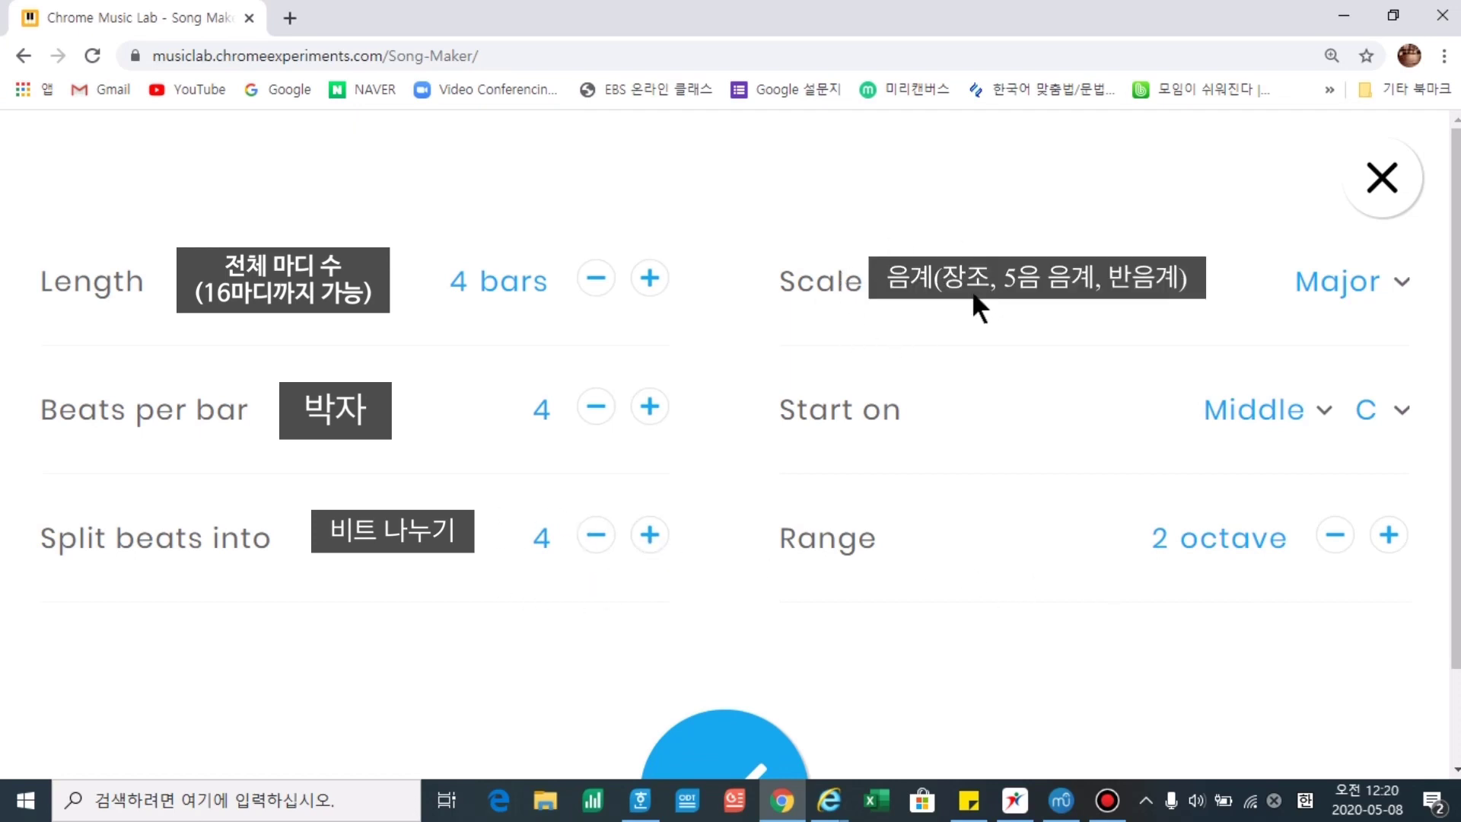
click(1403, 283)
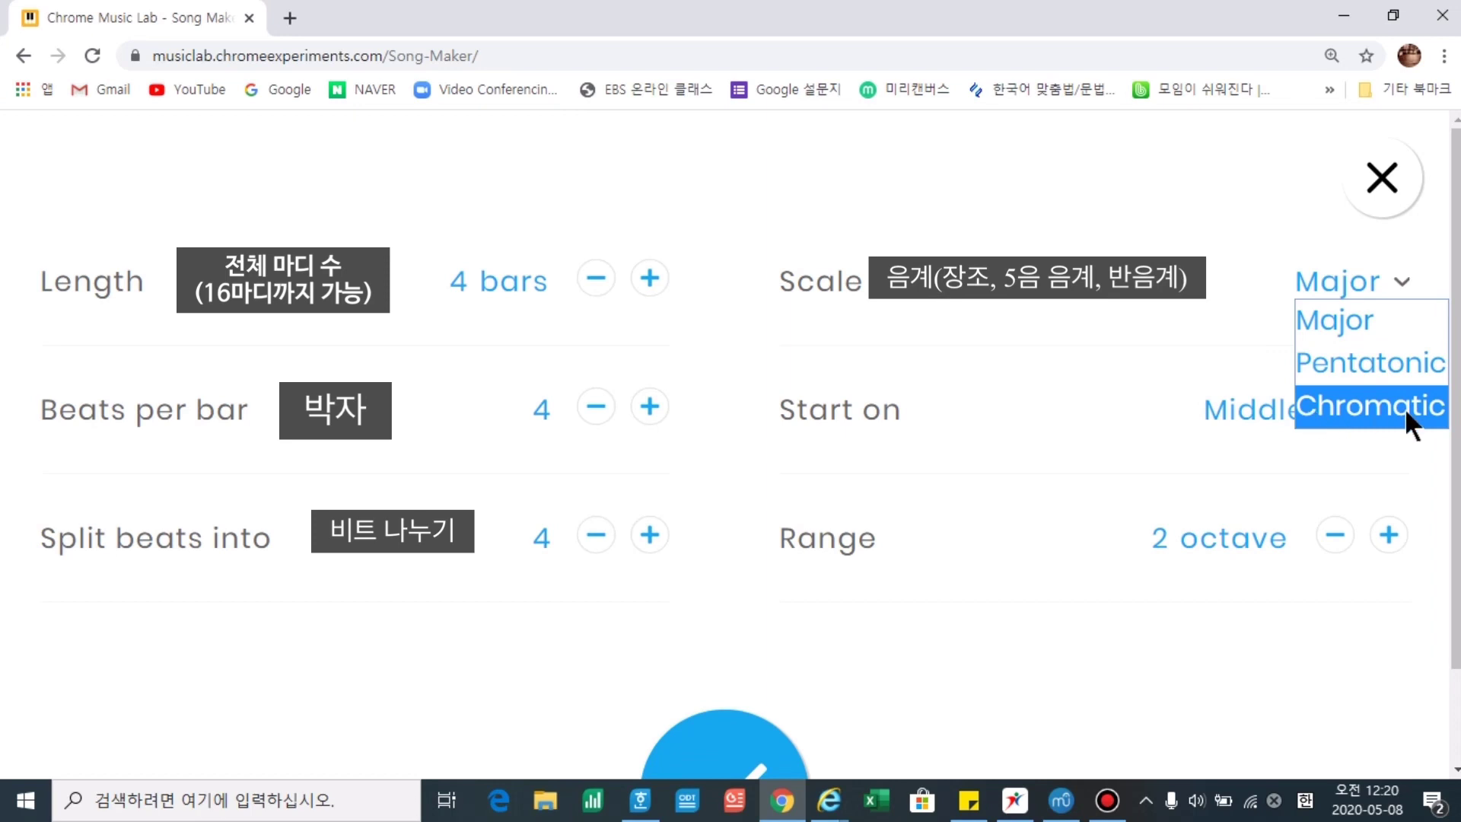
click(1349, 316)
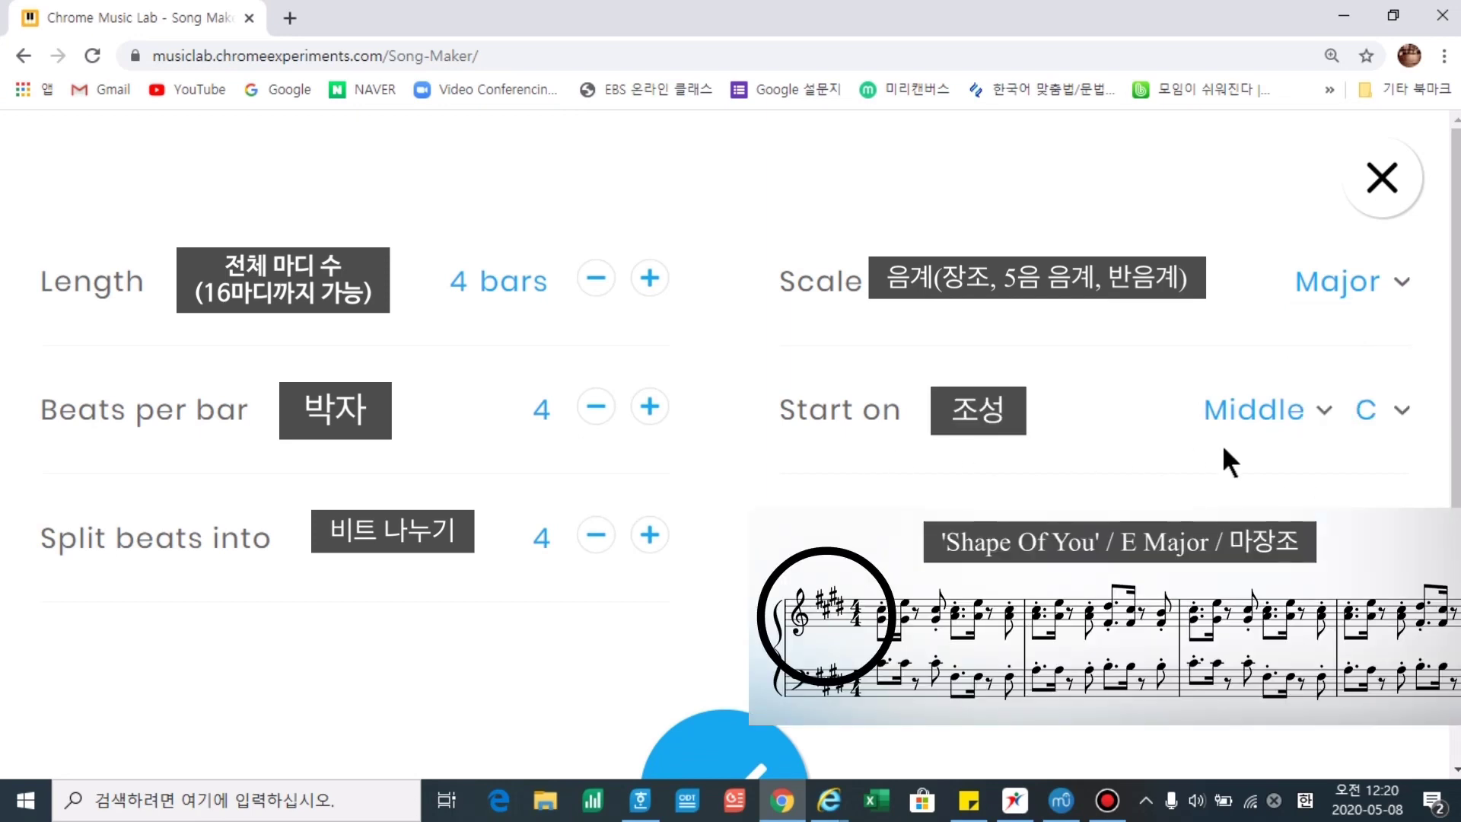
Set the starting note to Middle E and widen the range to 3 octaves
click(1400, 410)
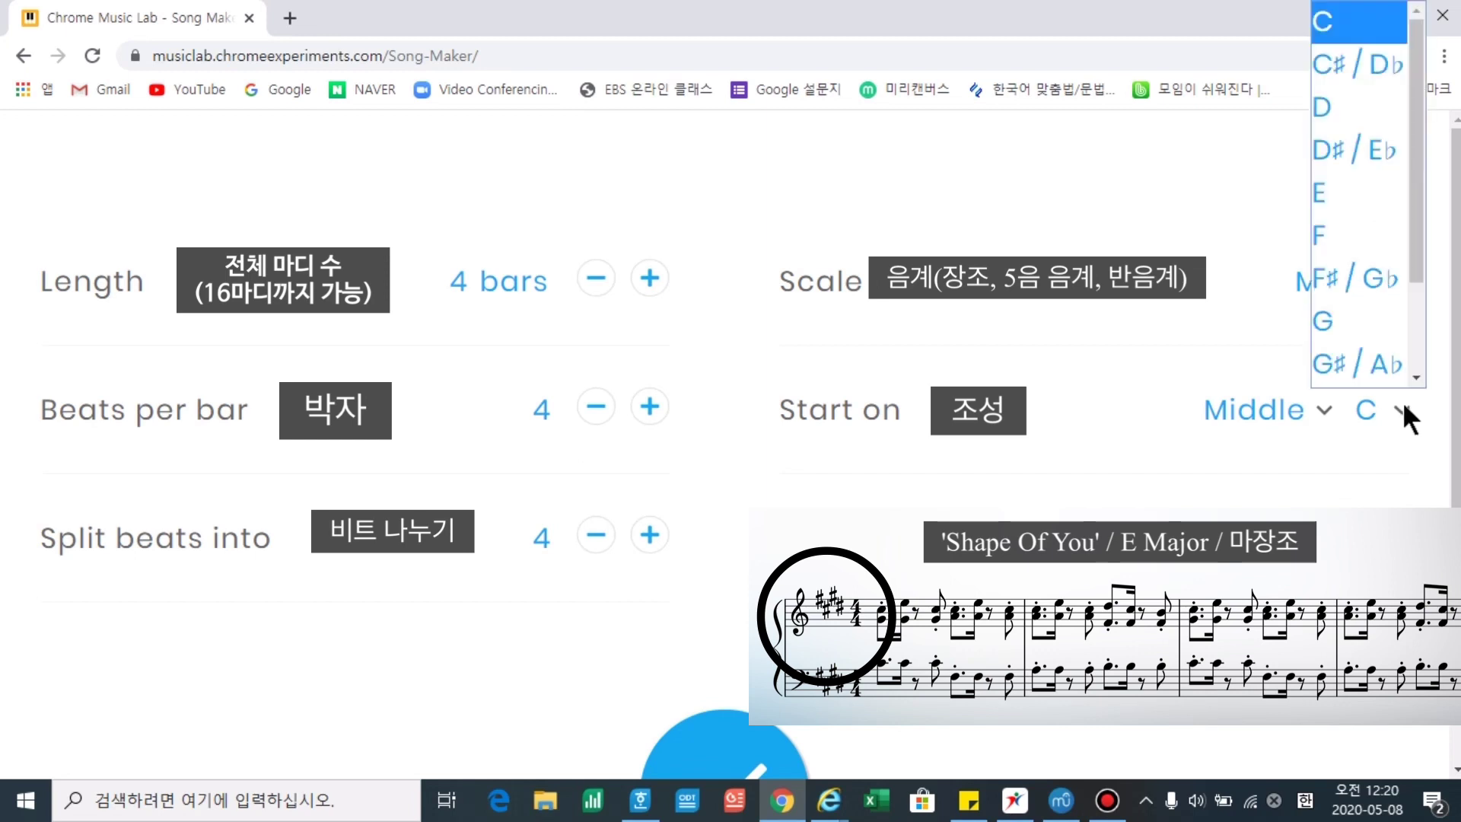
click(1330, 192)
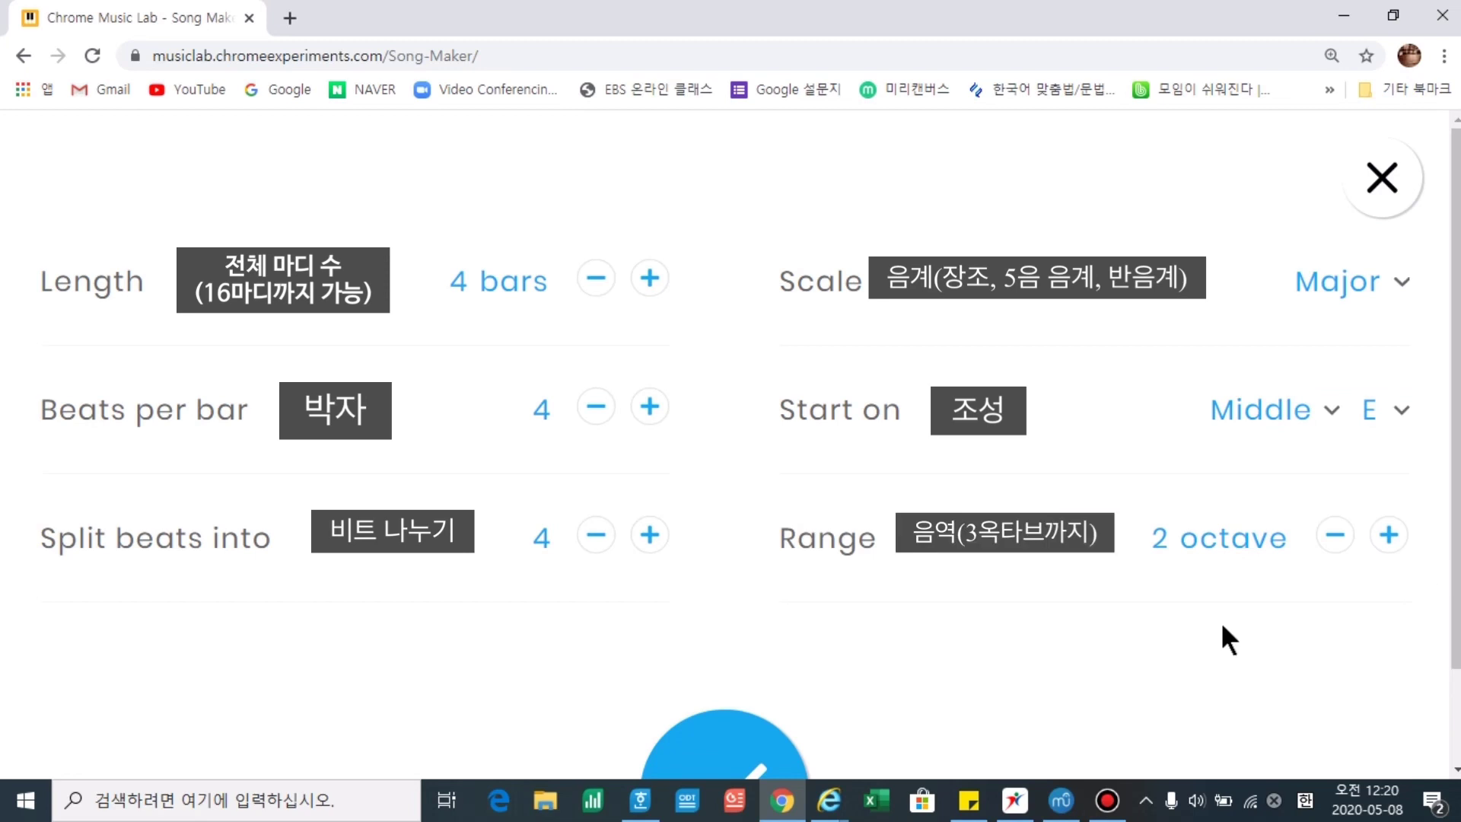
click(1389, 539)
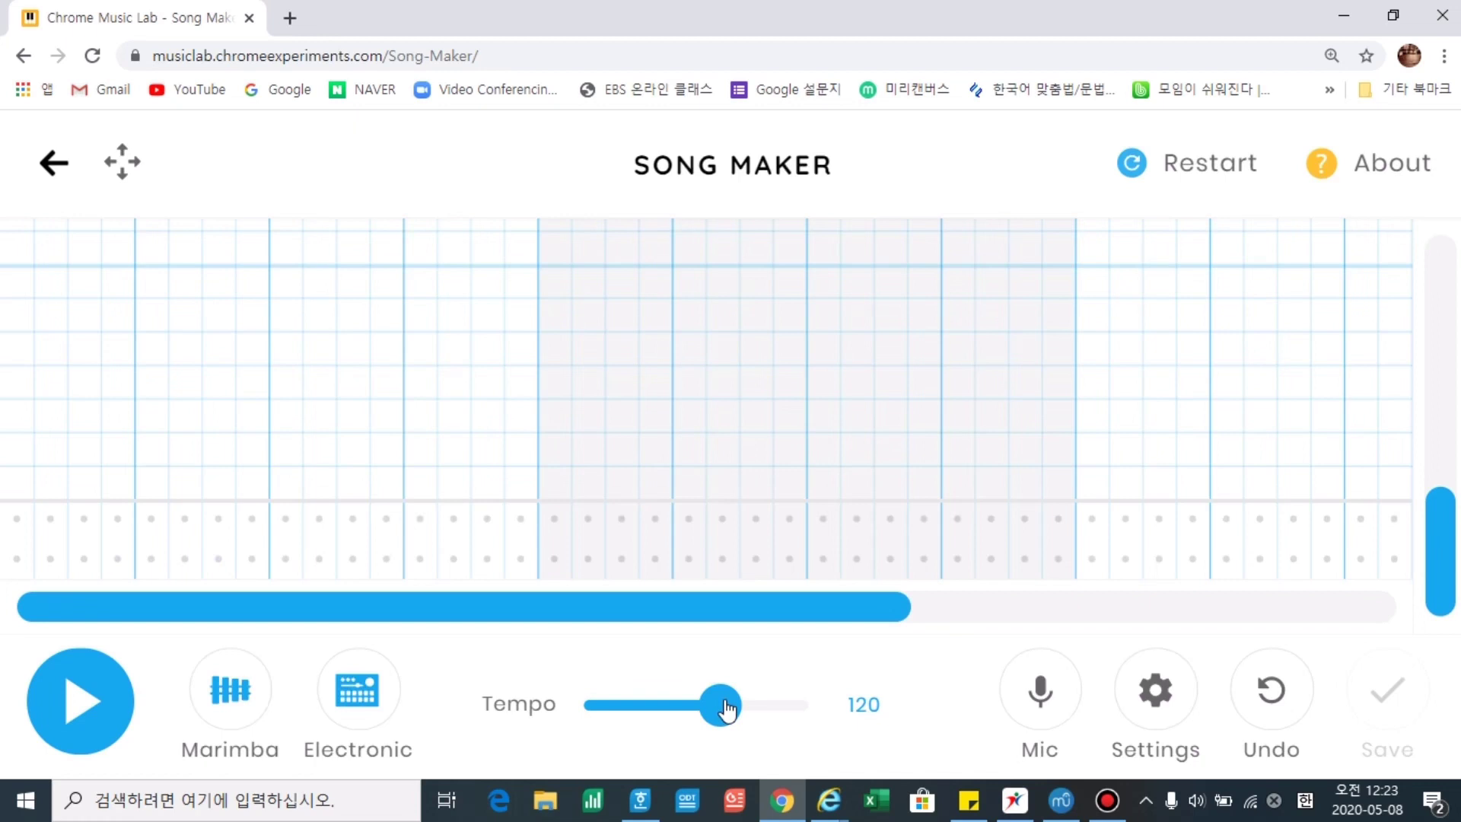
Set the tempo to 96 and cycle through the percussion sounds, ending on Electronic
drag(726, 709, 698, 710)
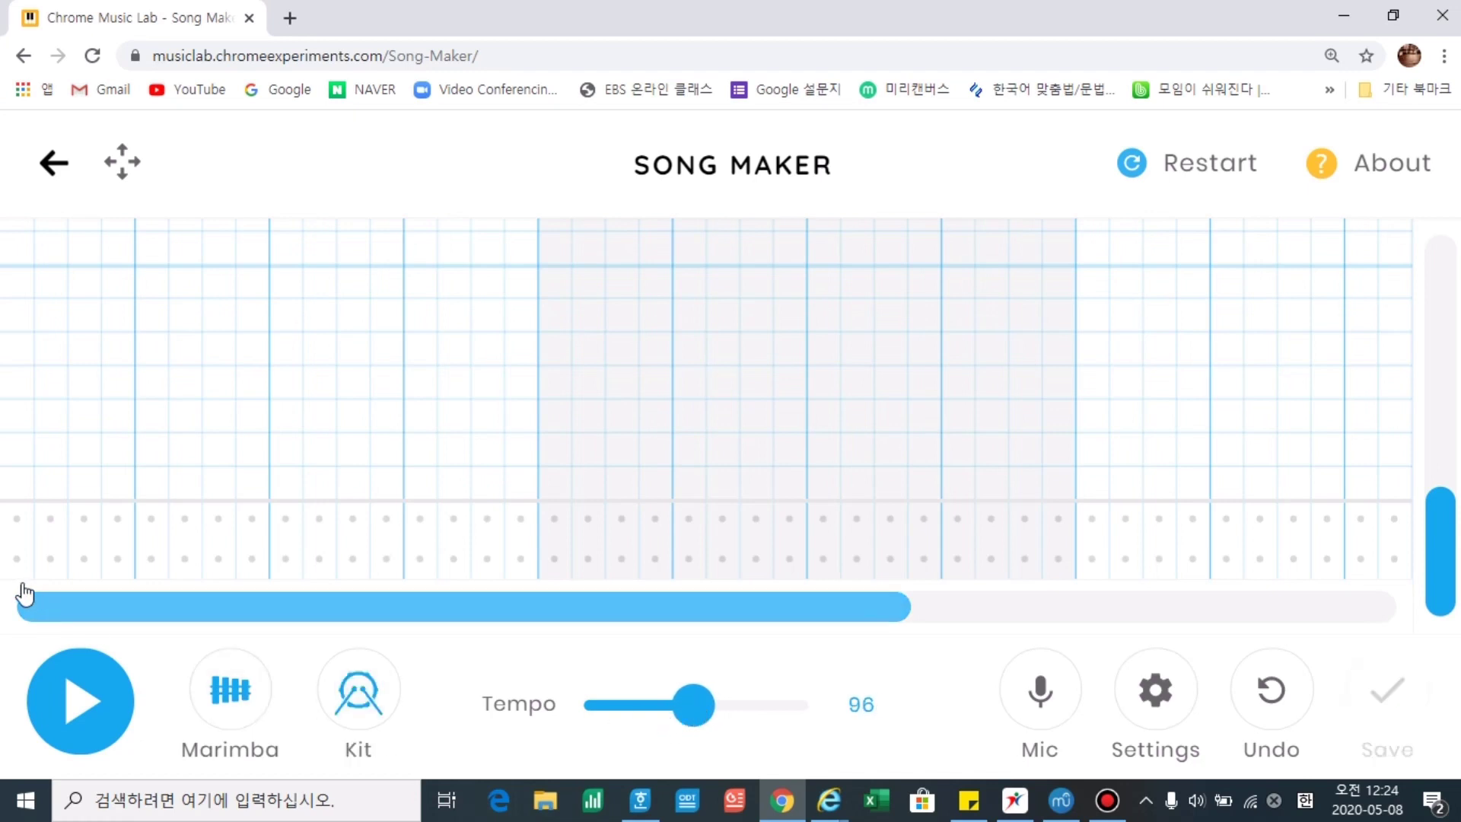
click(364, 698)
click(364, 699)
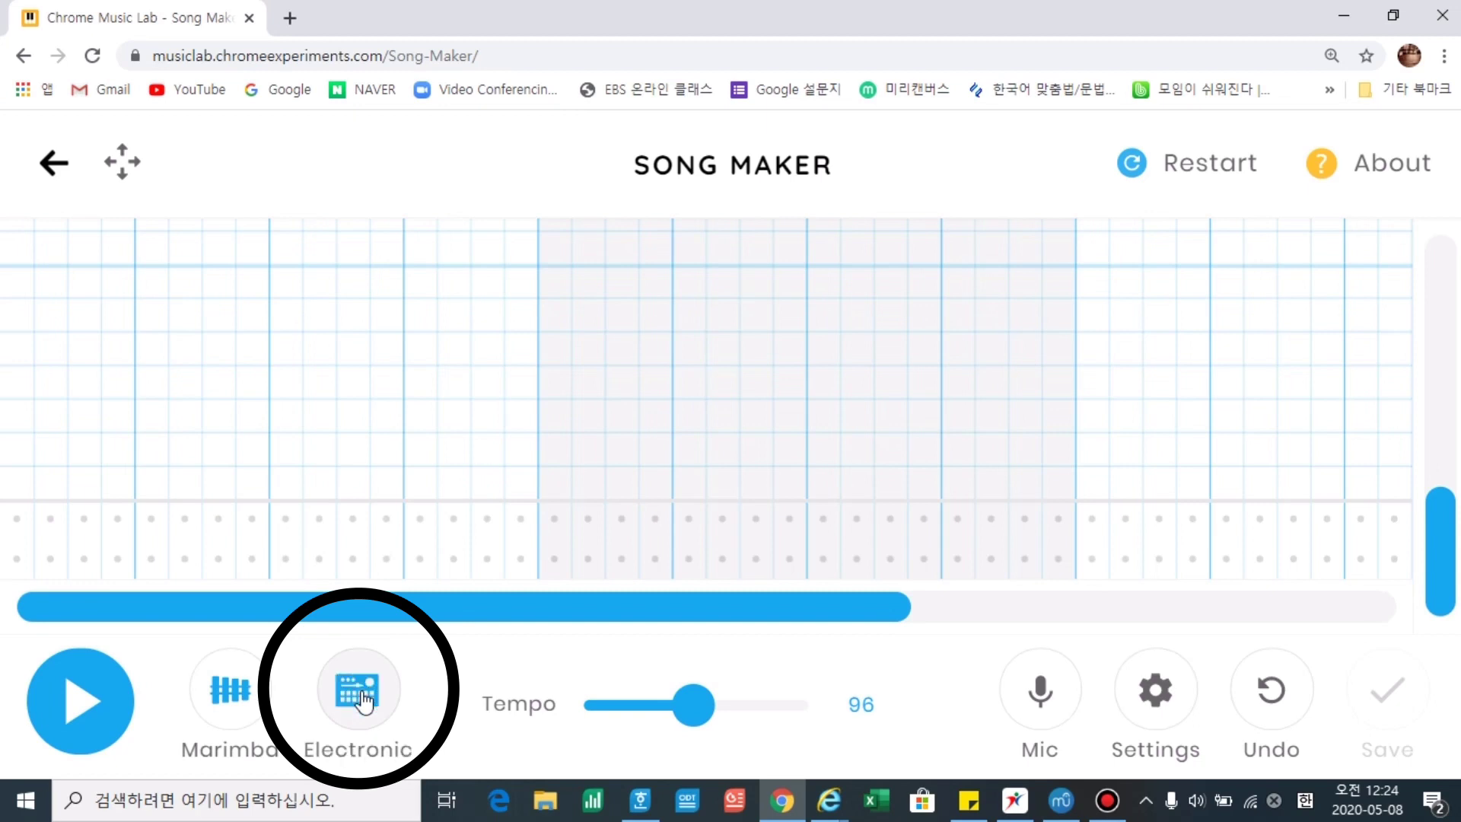
click(364, 698)
click(364, 698)
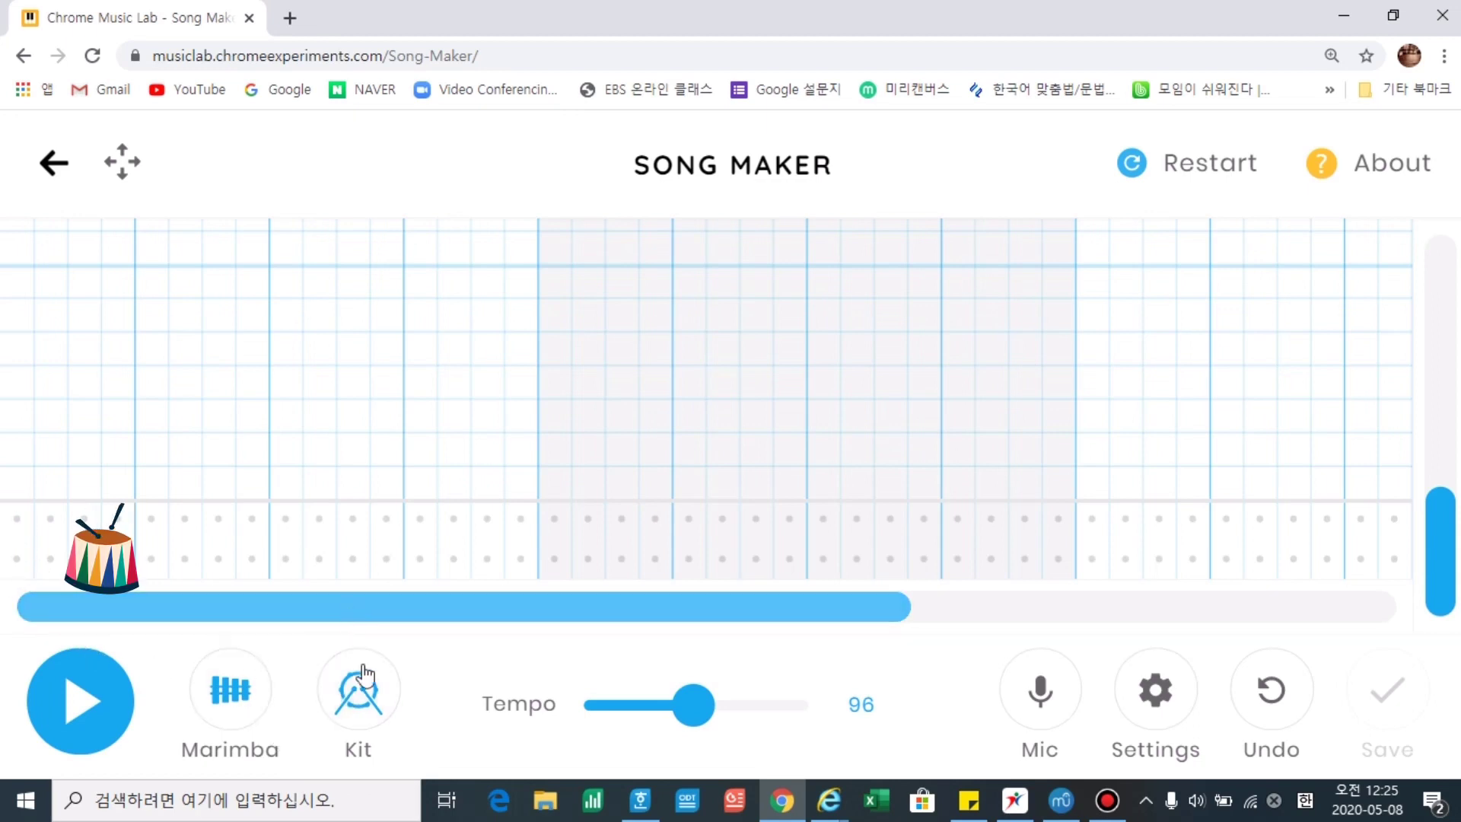
click(363, 698)
click(363, 699)
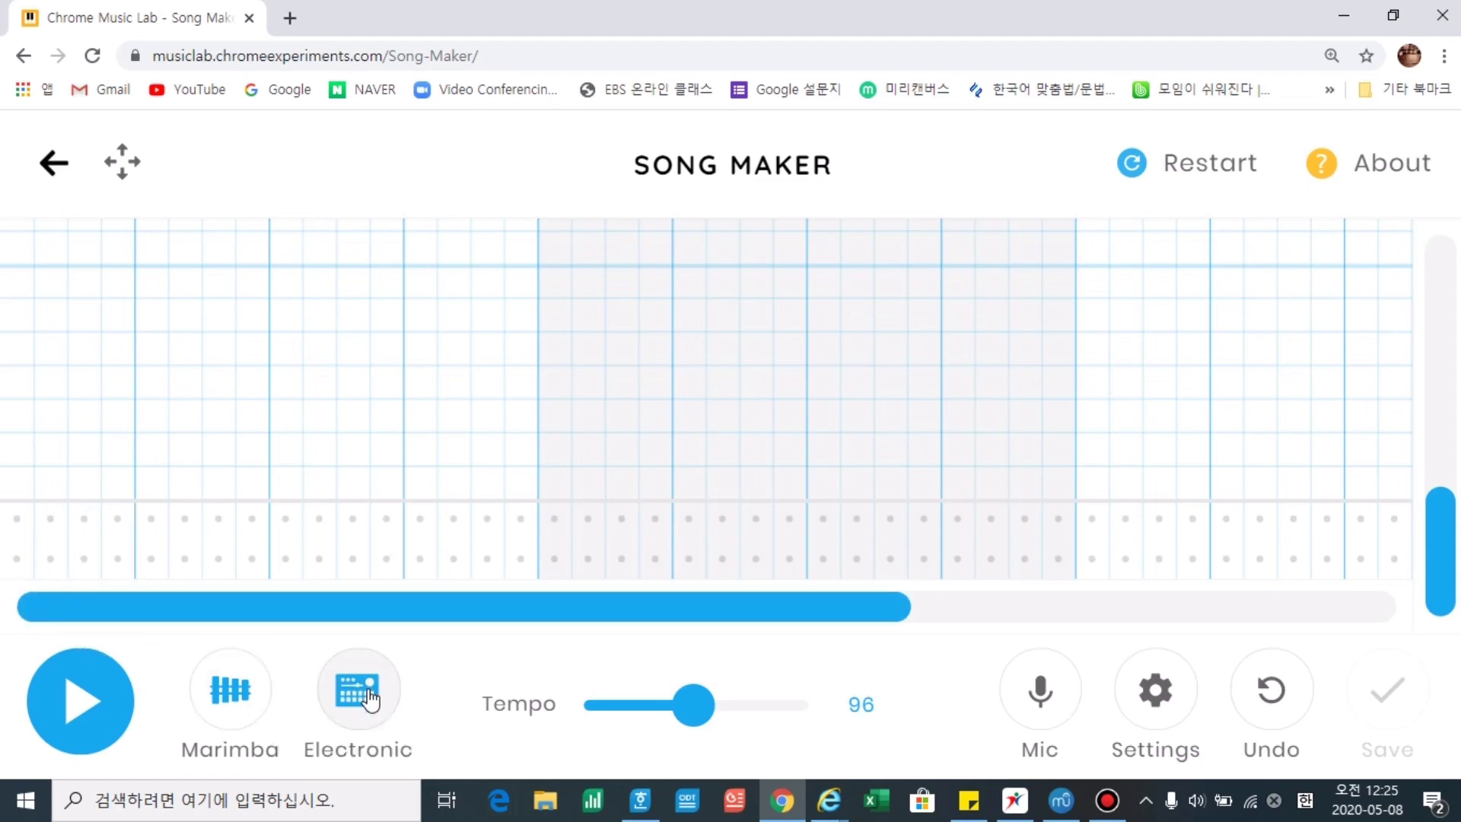
Fill the lower percussion row of all four bars with hits on columns 1, 4 and 7 of every eight-column group
click(13, 560)
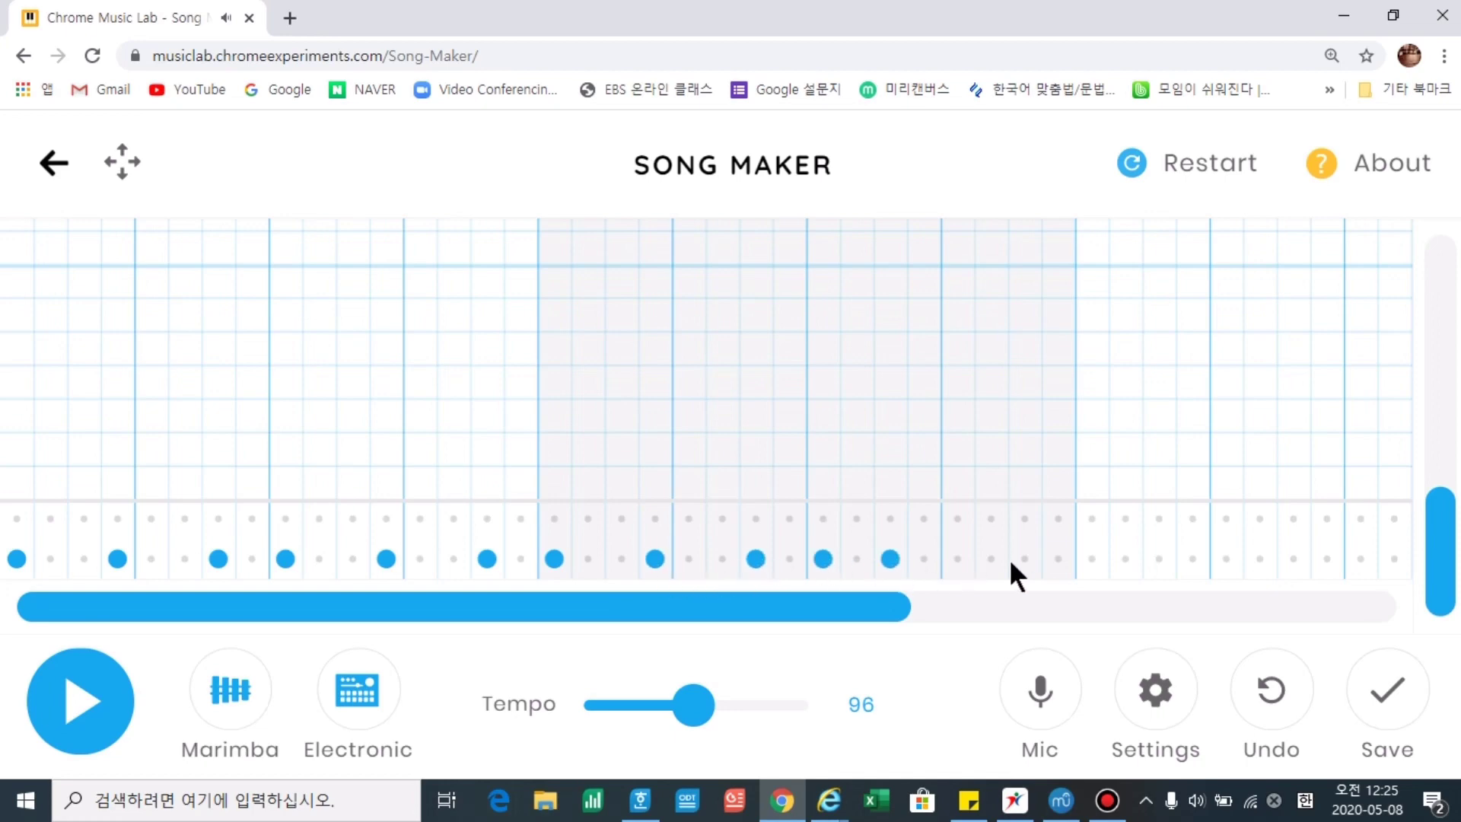
scroll(794, 564, right, 5)
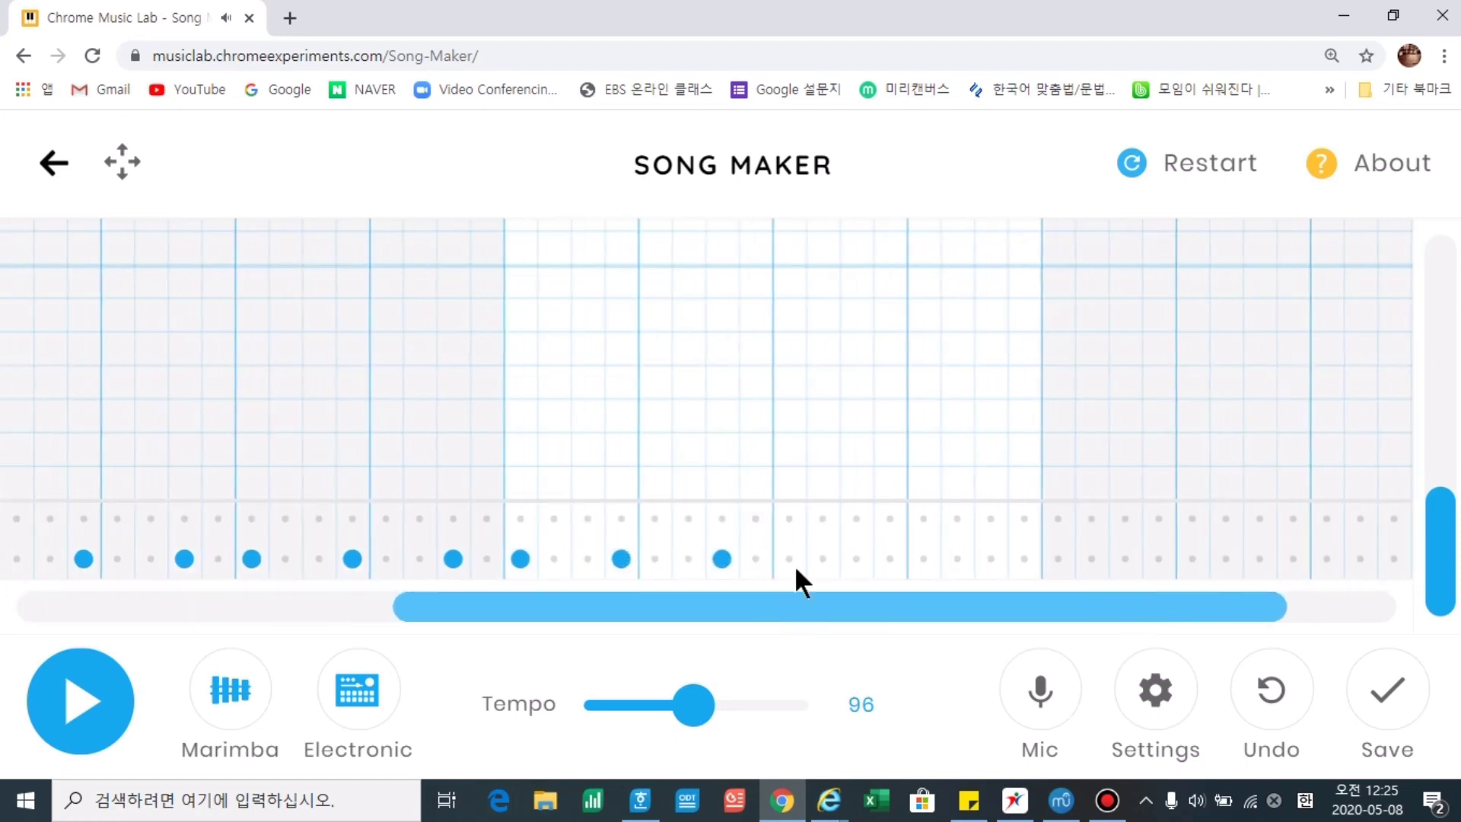
click(991, 558)
scroll(1243, 563, right, 2)
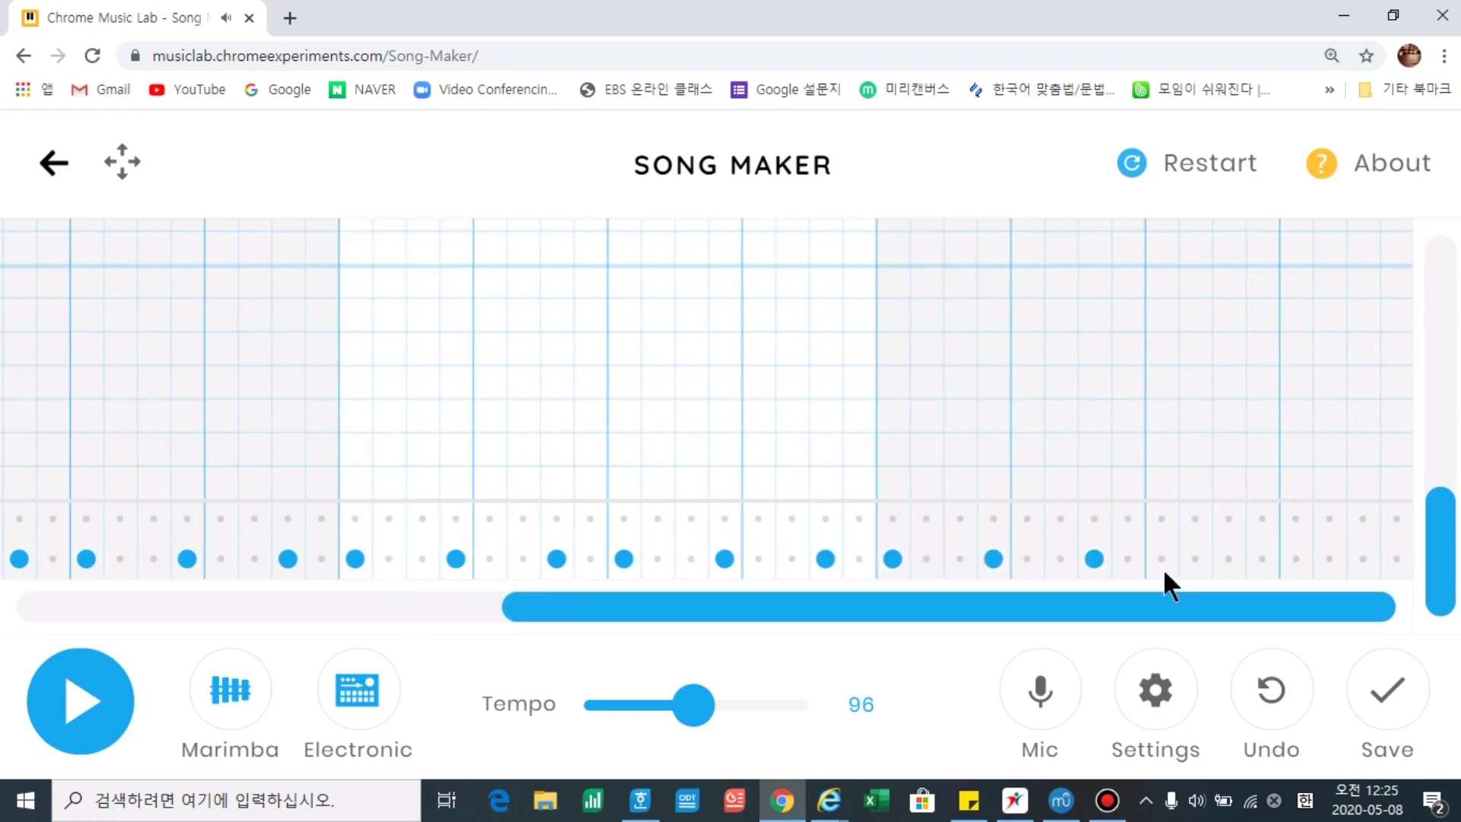
scroll(39, 567, left, 8)
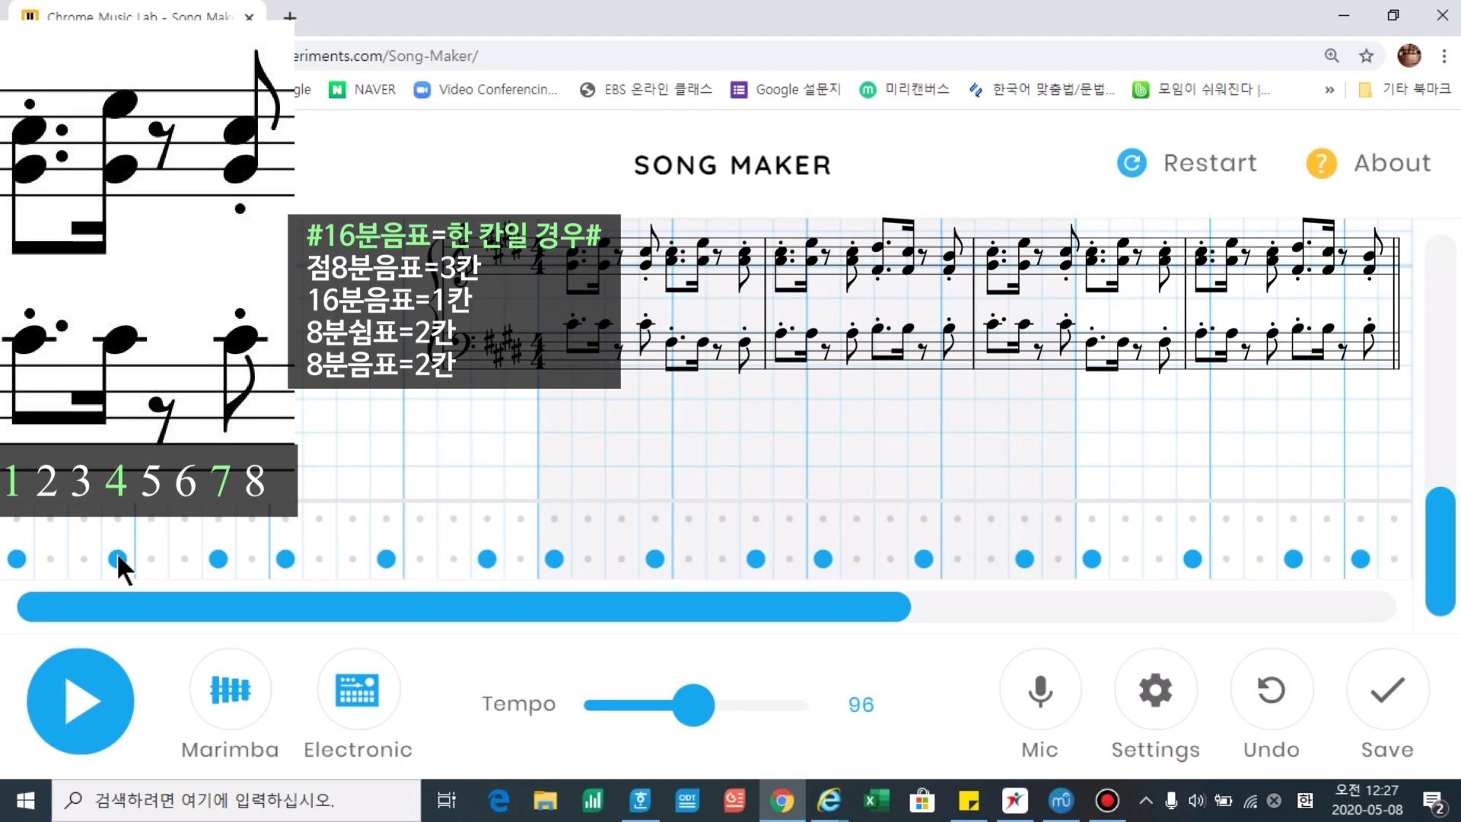
Play back the percussion pattern, stop it and return to the start of the song
click(85, 701)
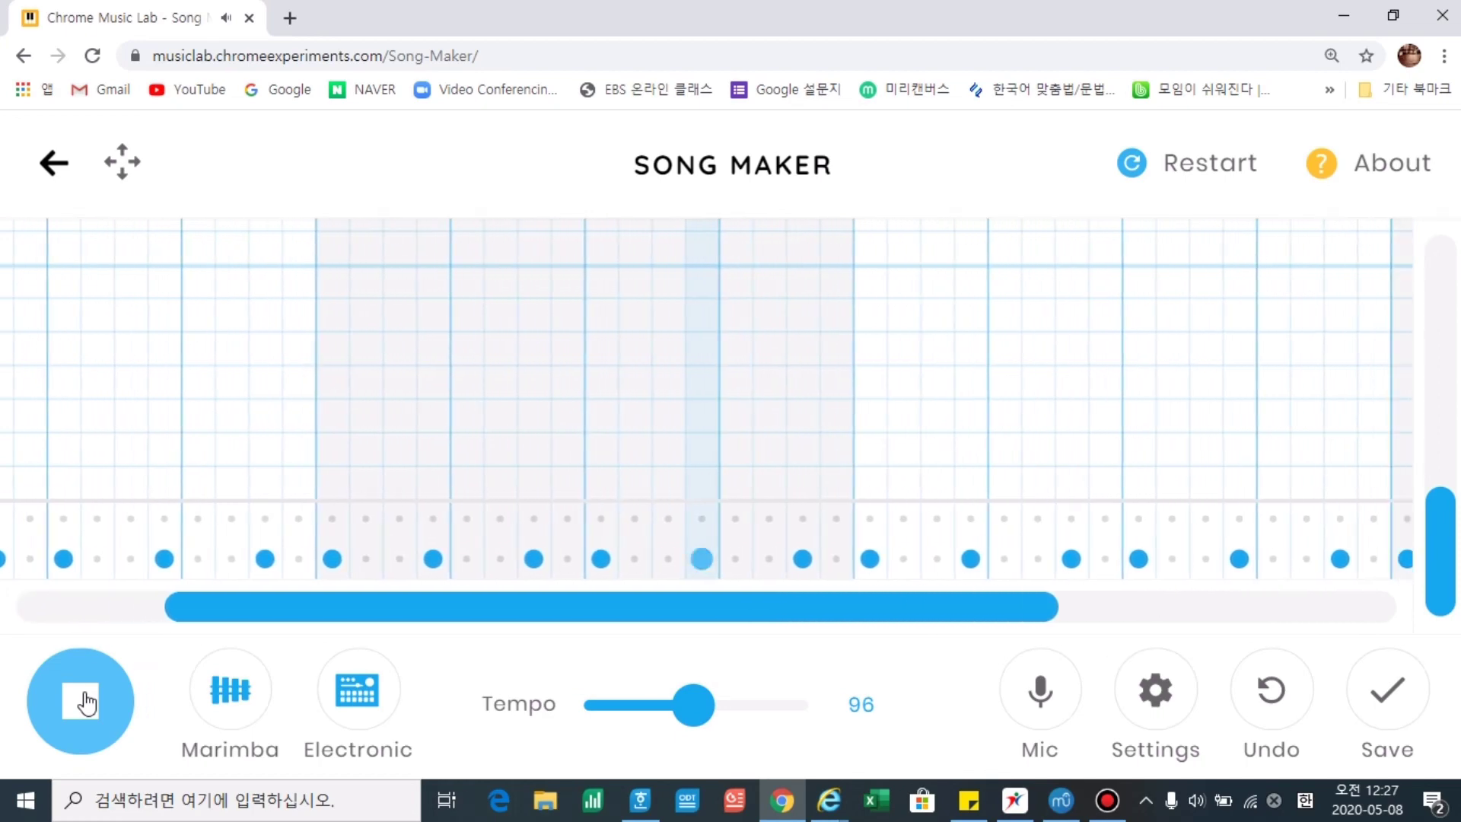
click(86, 702)
drag(297, 620, 34, 612)
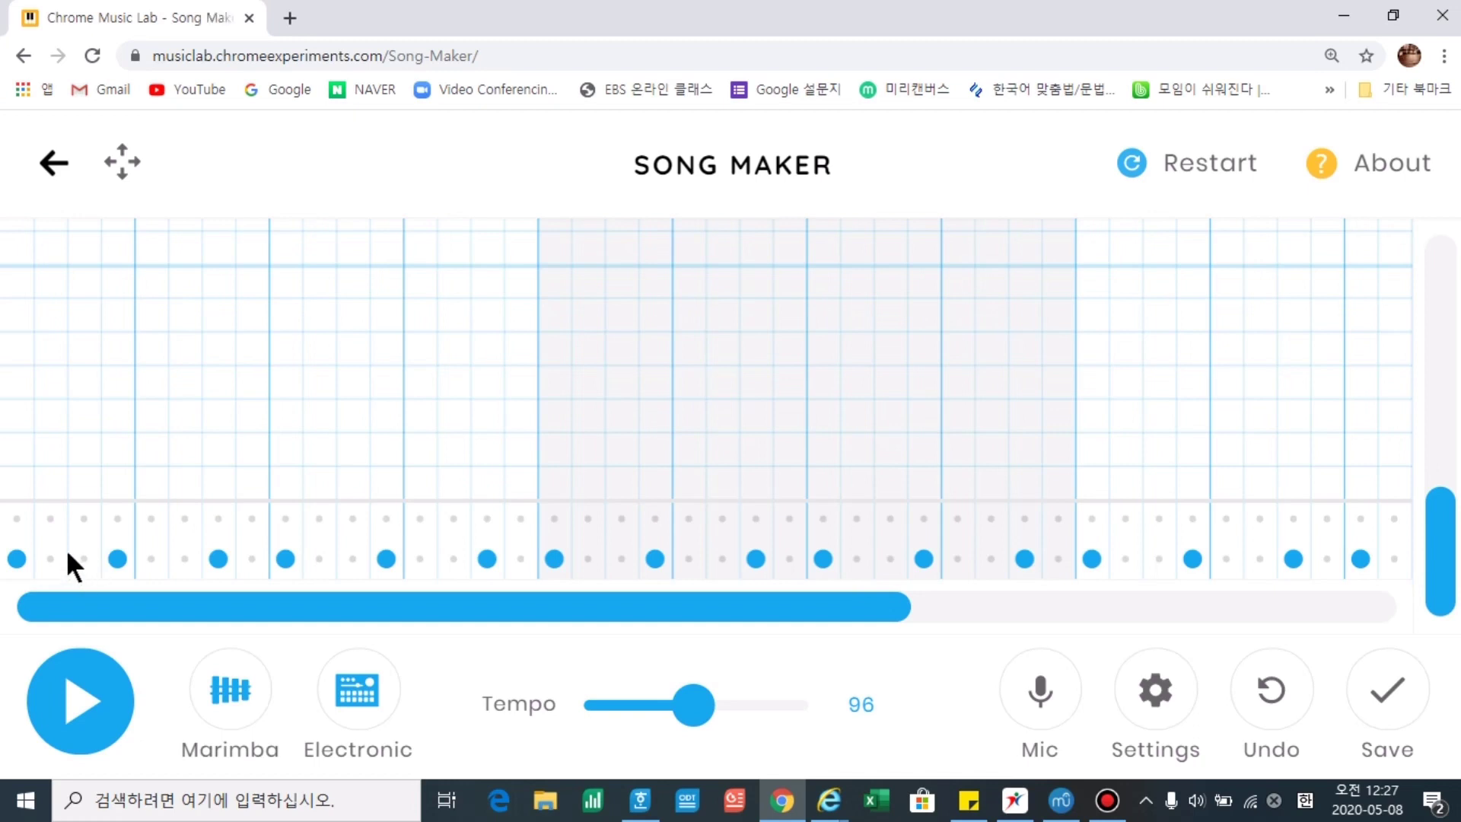
Try out the E major scale notes going up from the lowest row in the first column and clear them
click(14, 485)
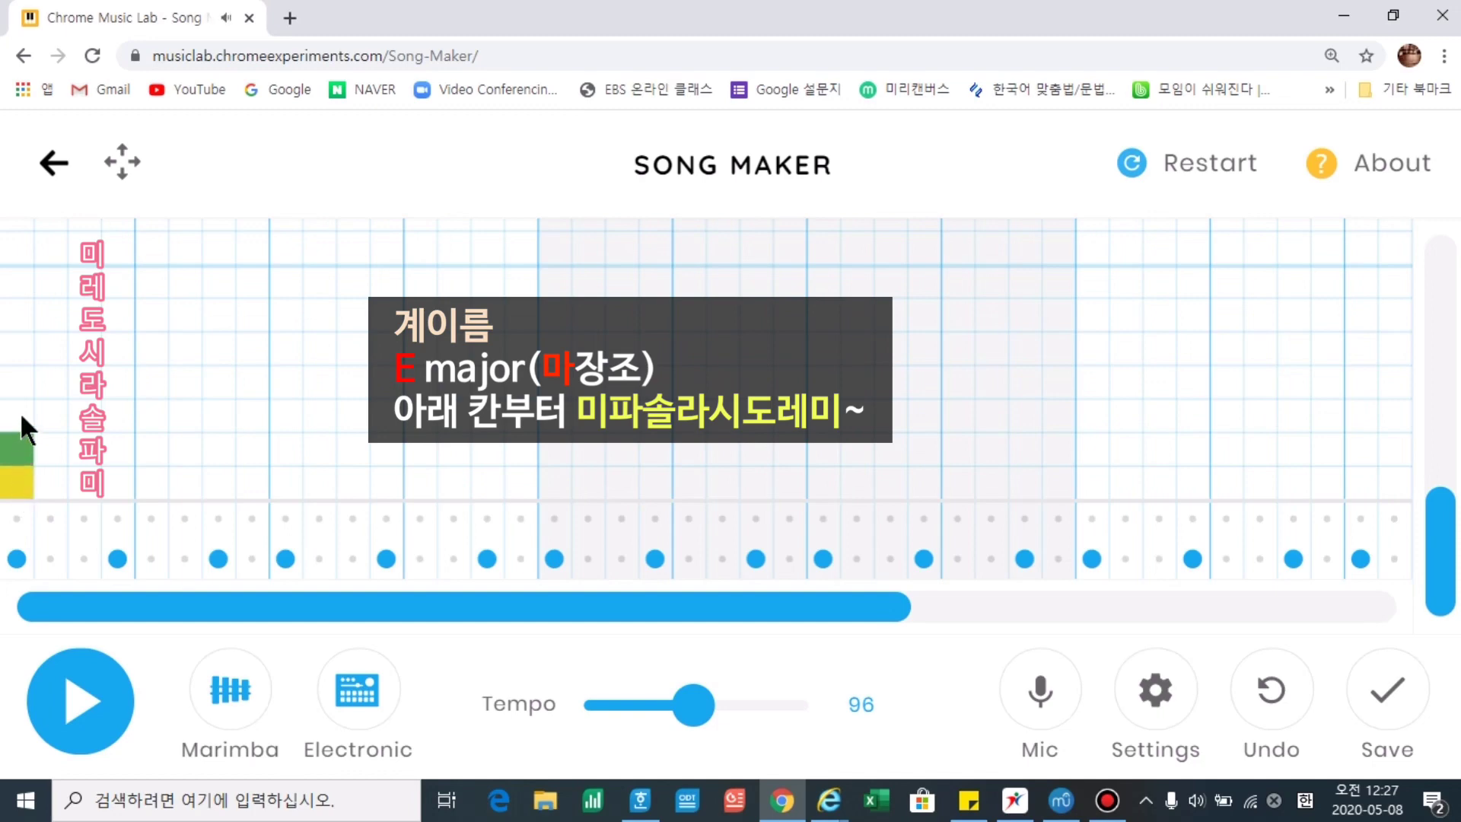
click(20, 381)
click(17, 348)
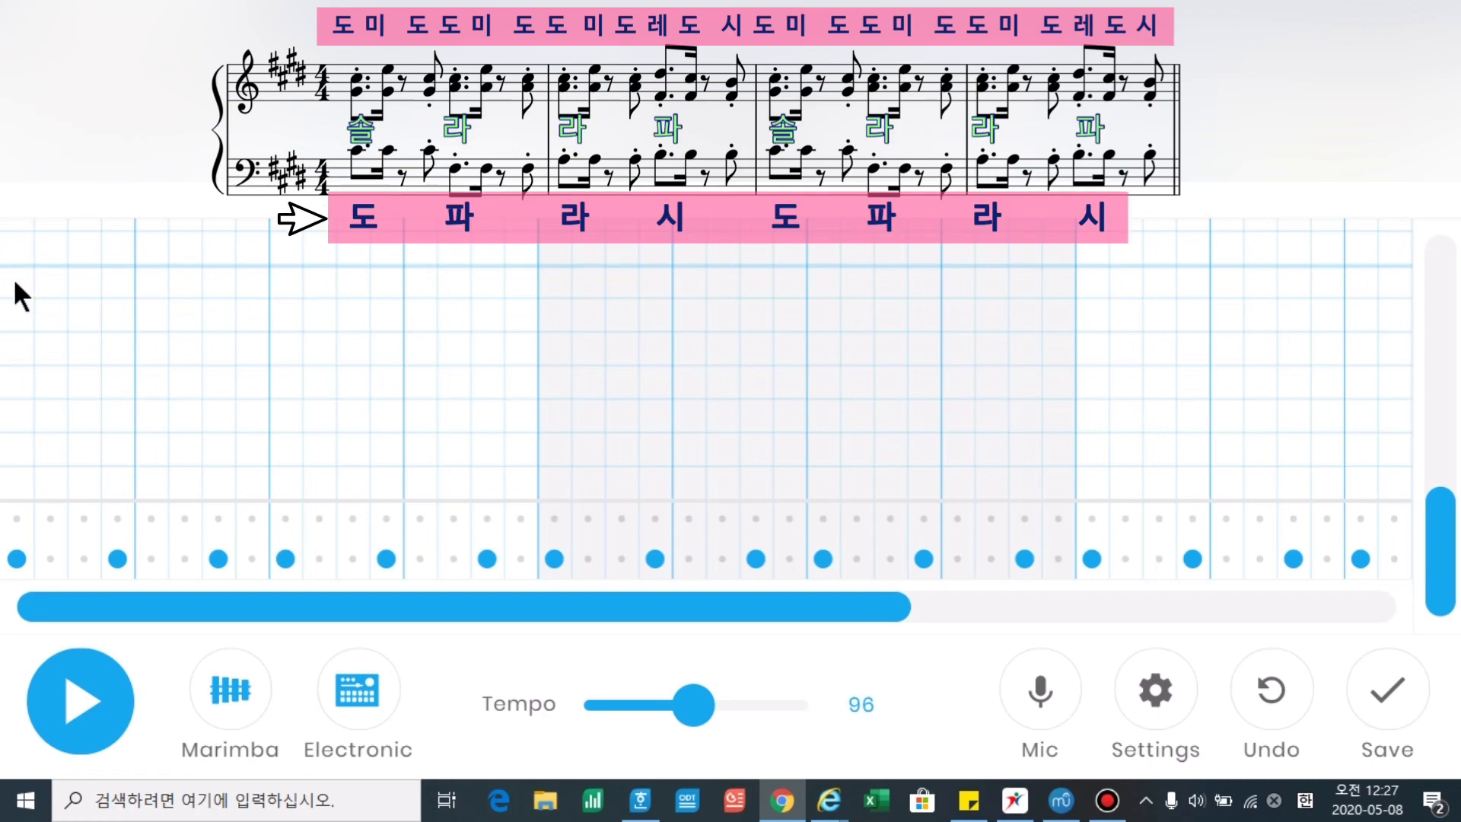
Enter the bass line of bars 1 and 2 above the percussion hits, with 도, 파, 라 and 시 placed three times each
drag(18, 278, 19, 312)
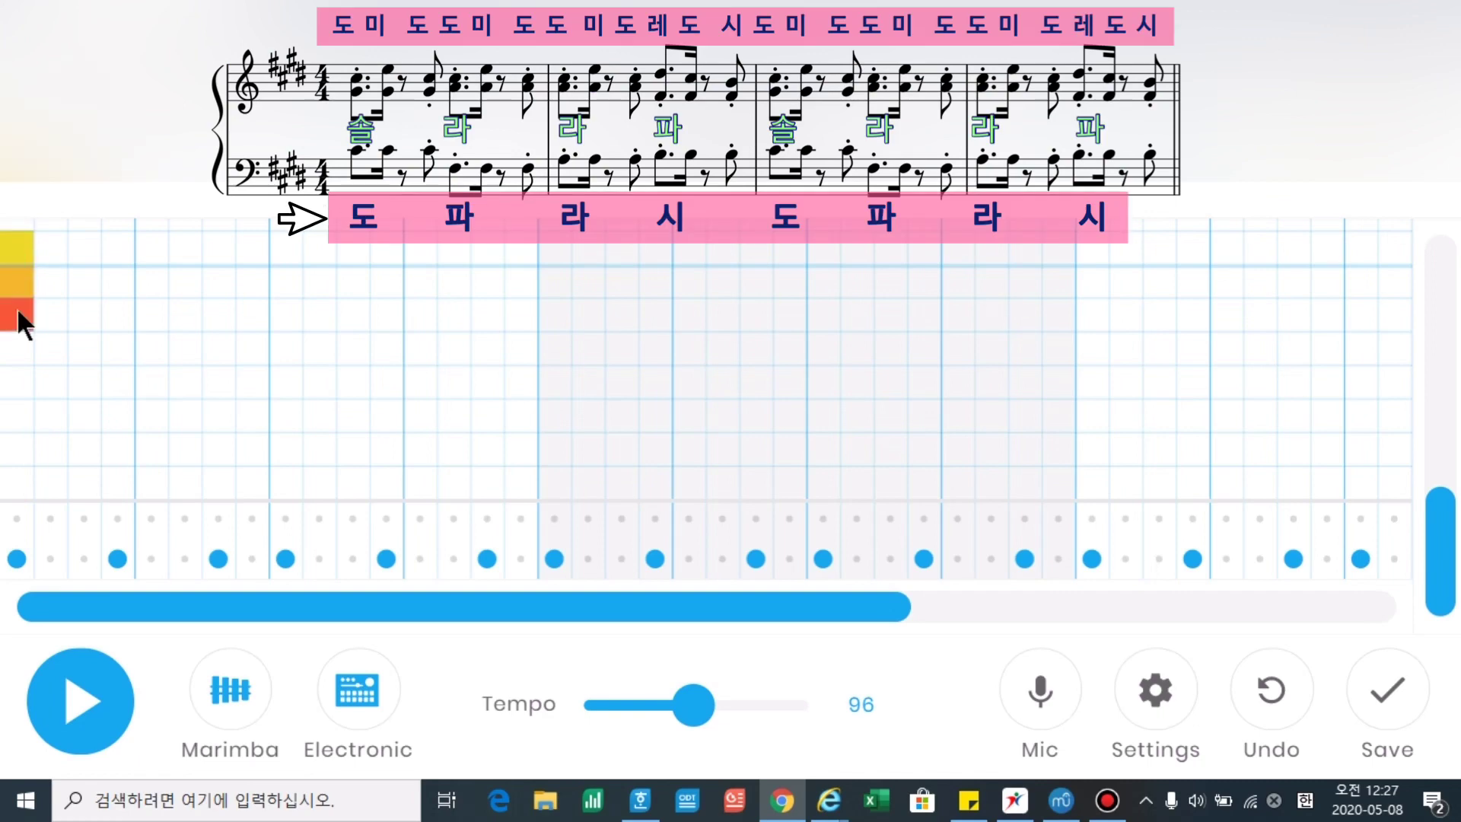
click(18, 247)
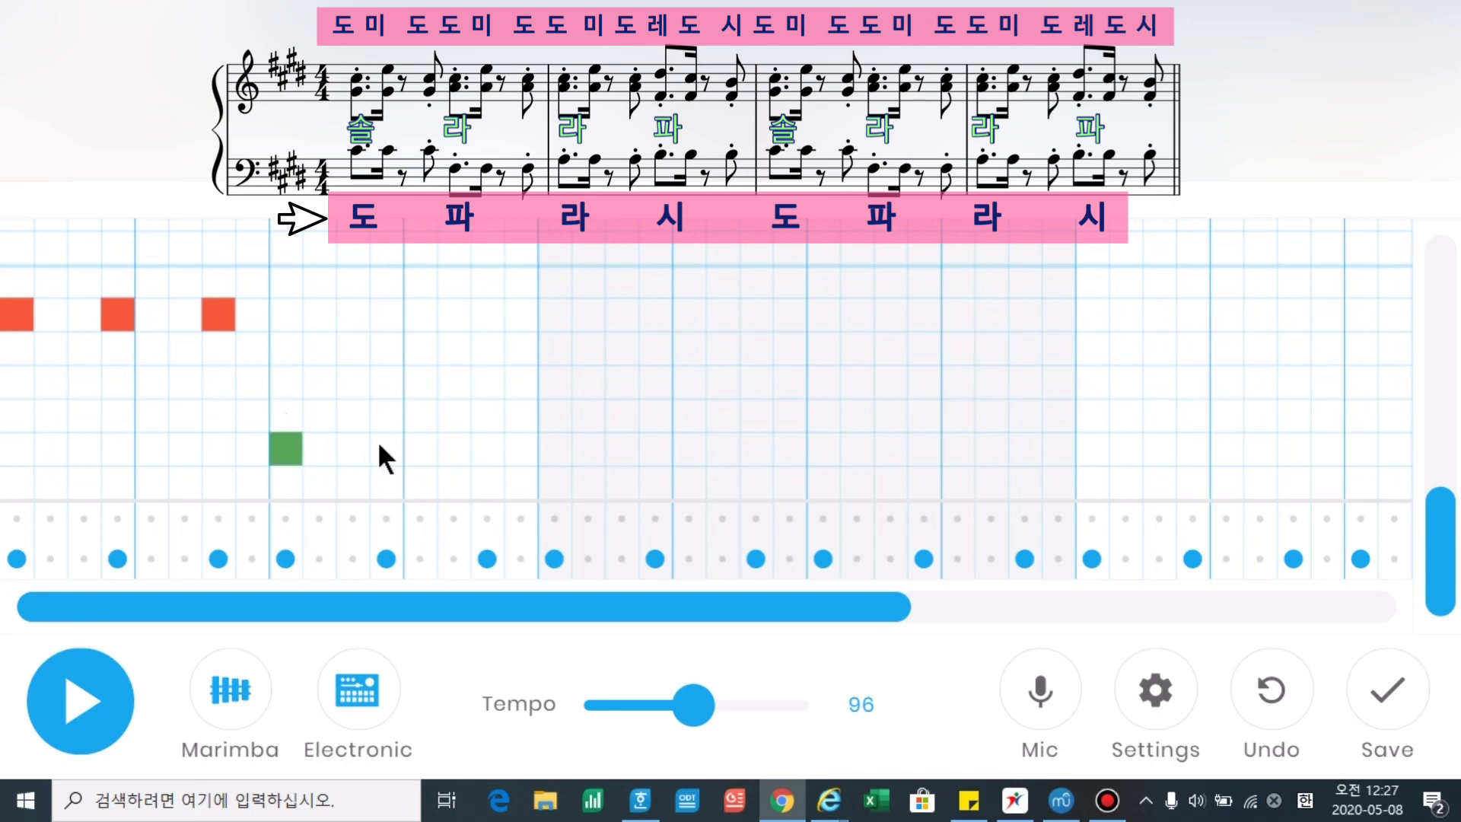
click(489, 449)
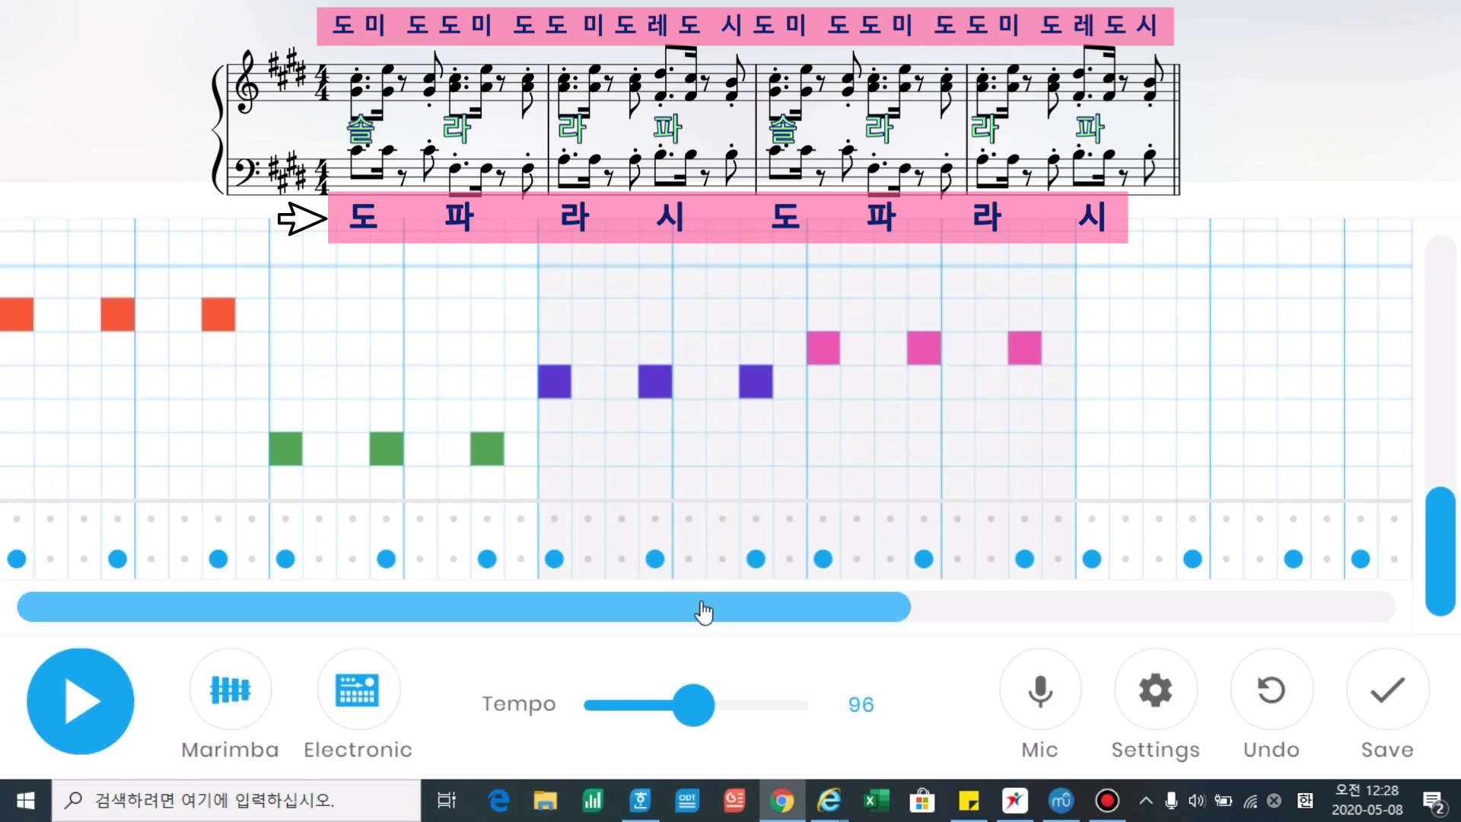
Repeat the 도, 파, 라, 시 bass line in bars 3 and 4, three notes each above the percussion hits
drag(708, 609, 1171, 576)
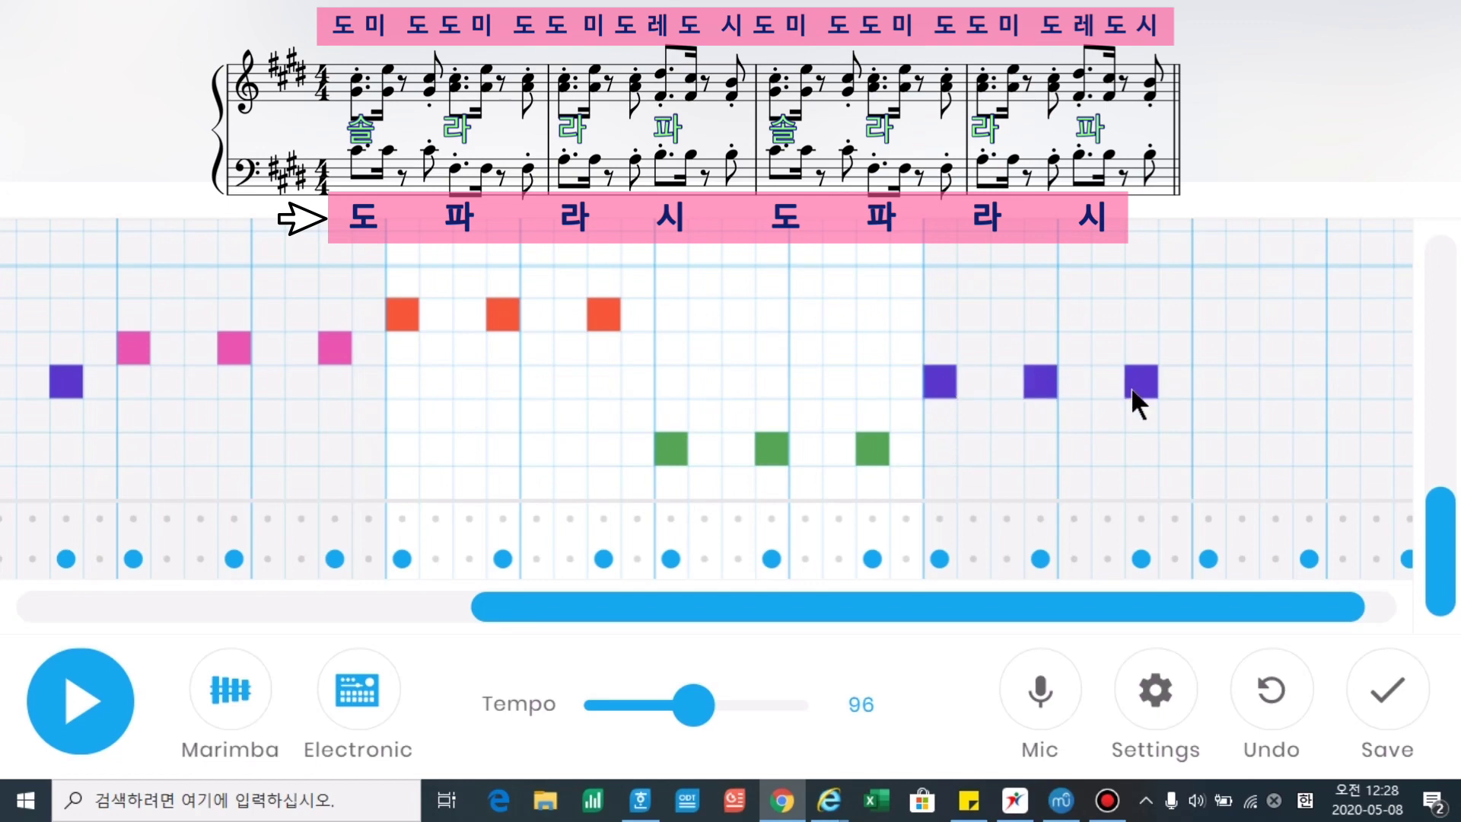
drag(1180, 610, 1262, 590)
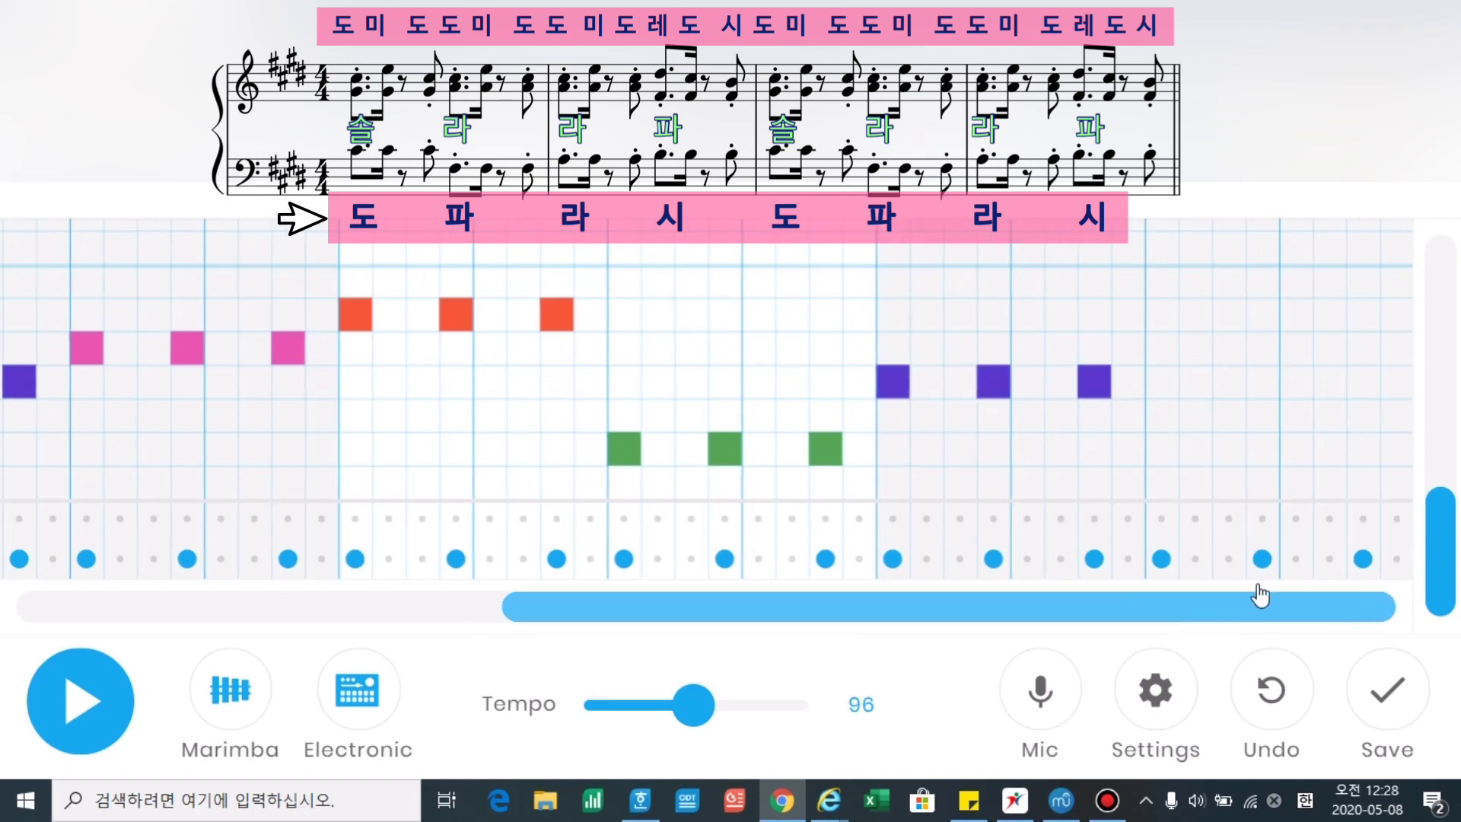
click(1164, 349)
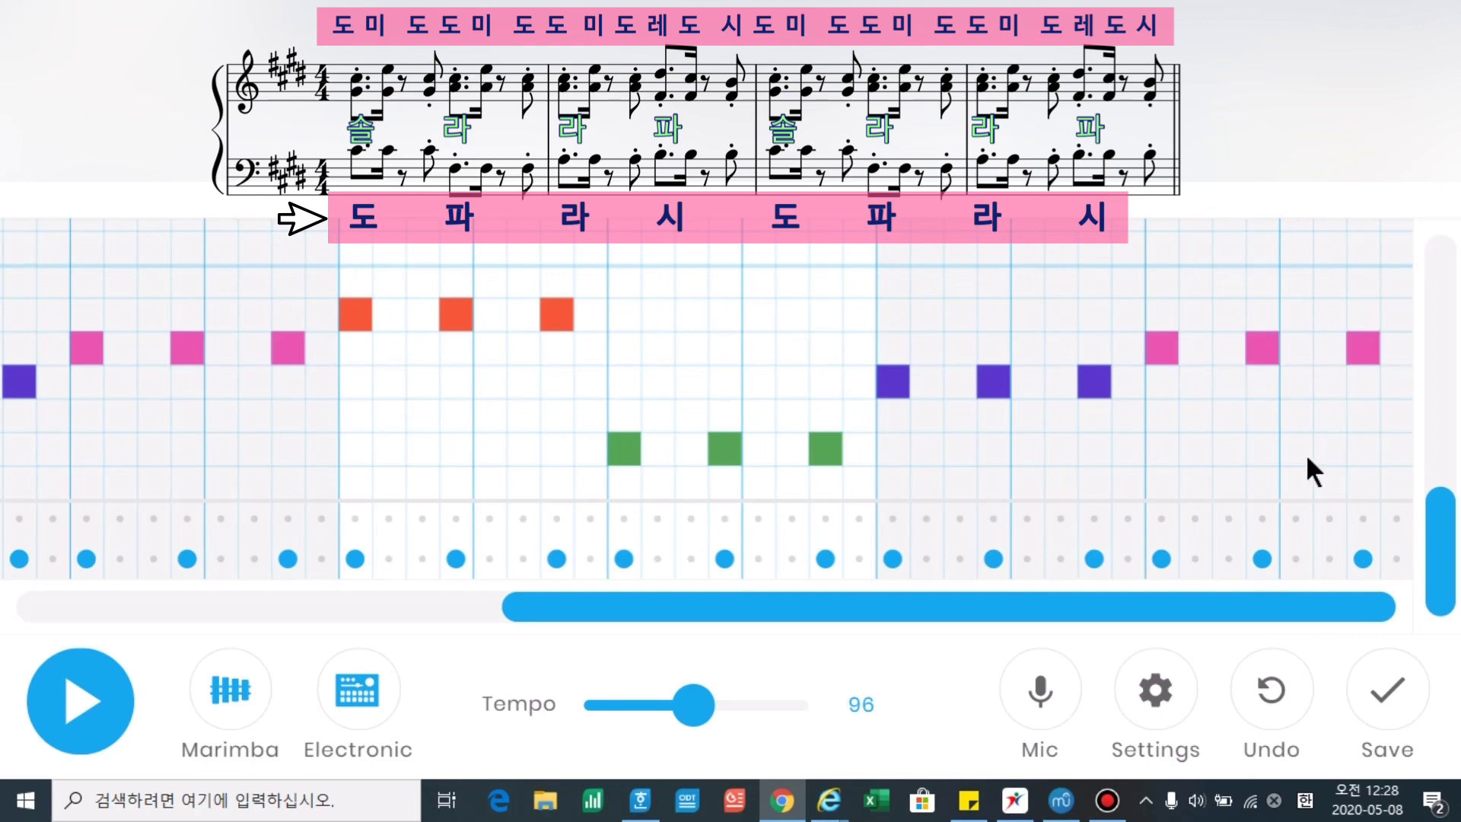
Play the song from the beginning to check the bass line with the percussion, and stop it
drag(1242, 619, 418, 590)
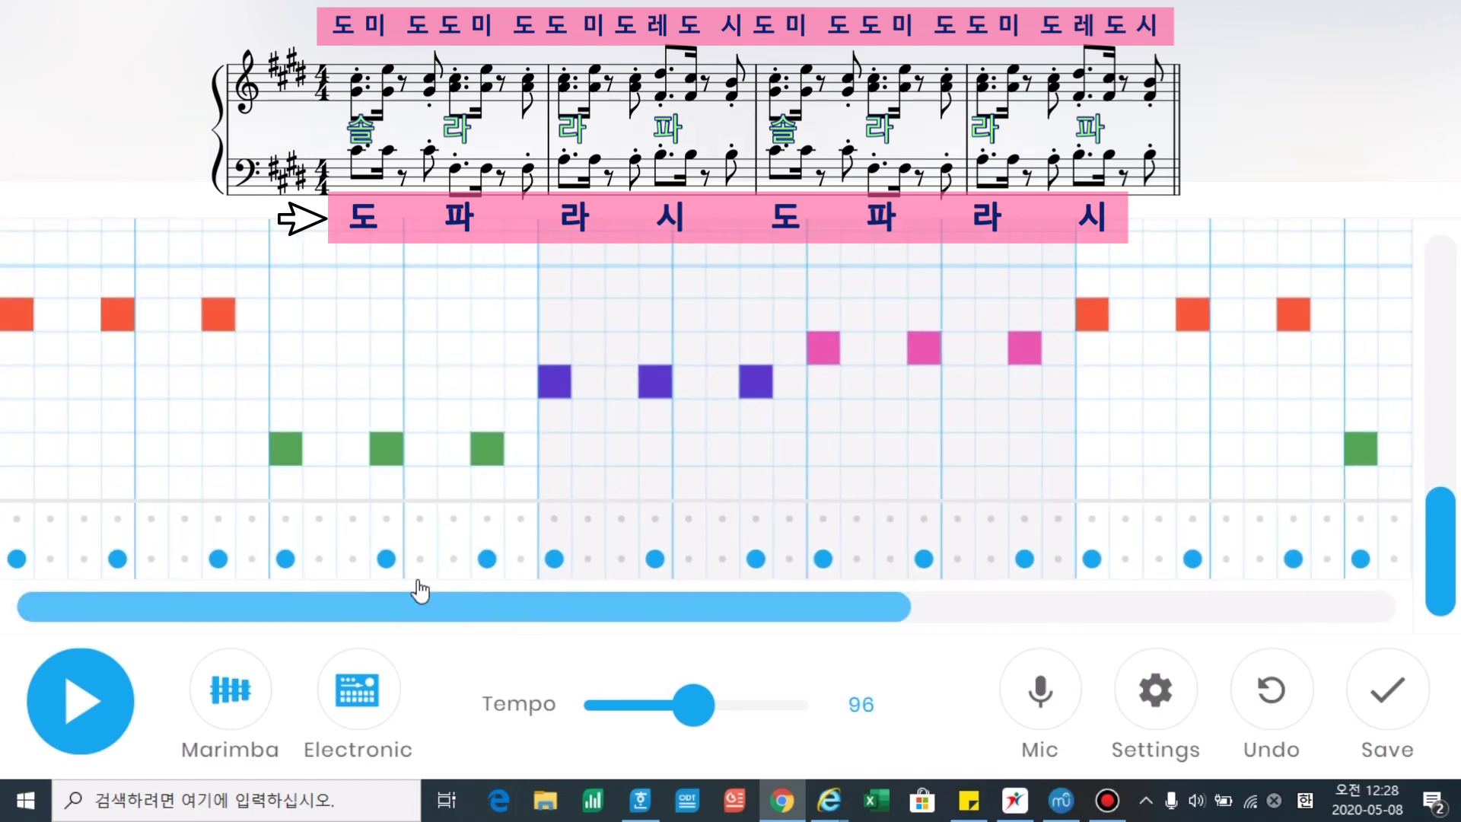
click(115, 723)
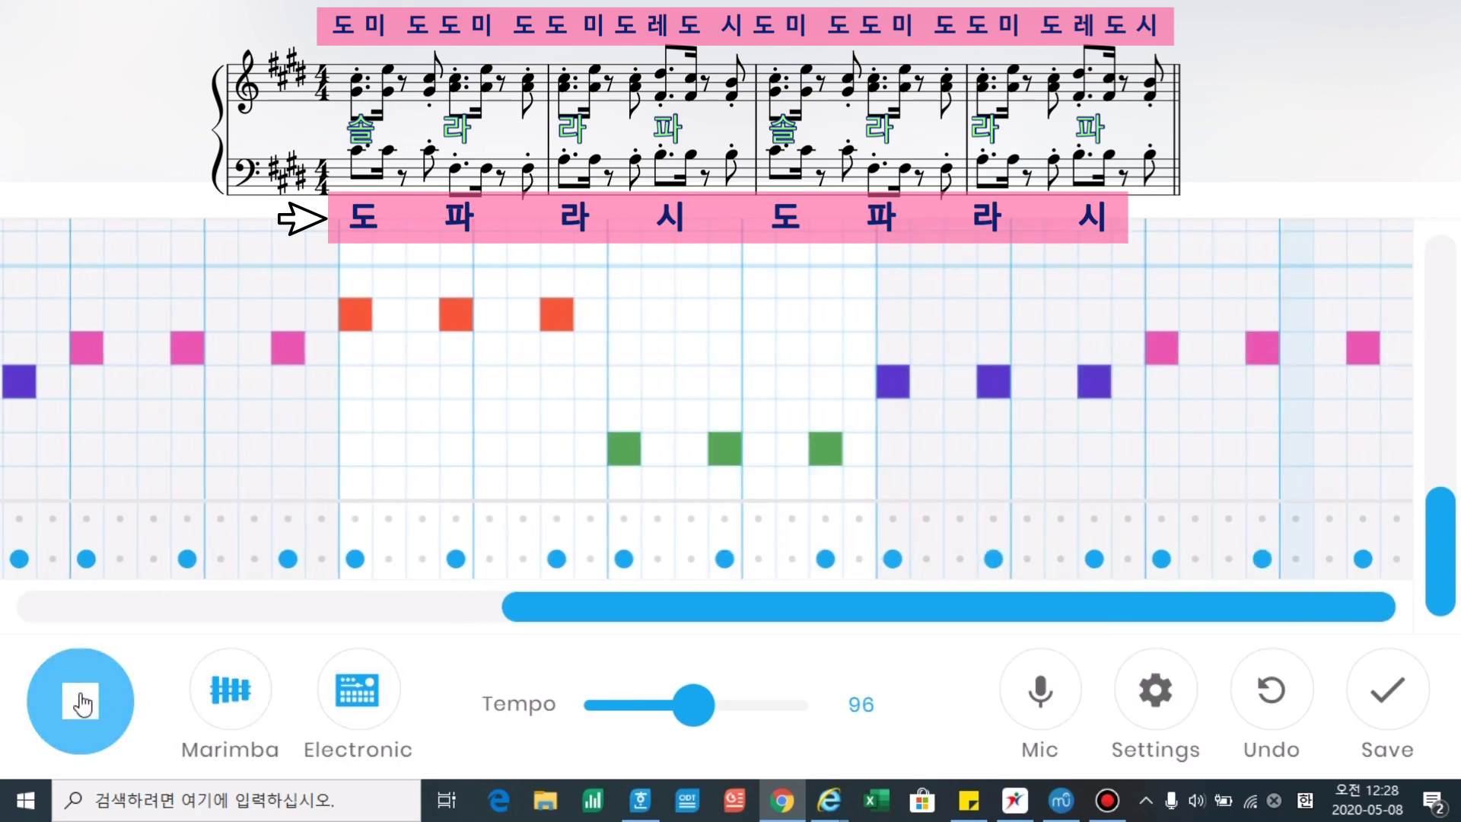
click(82, 701)
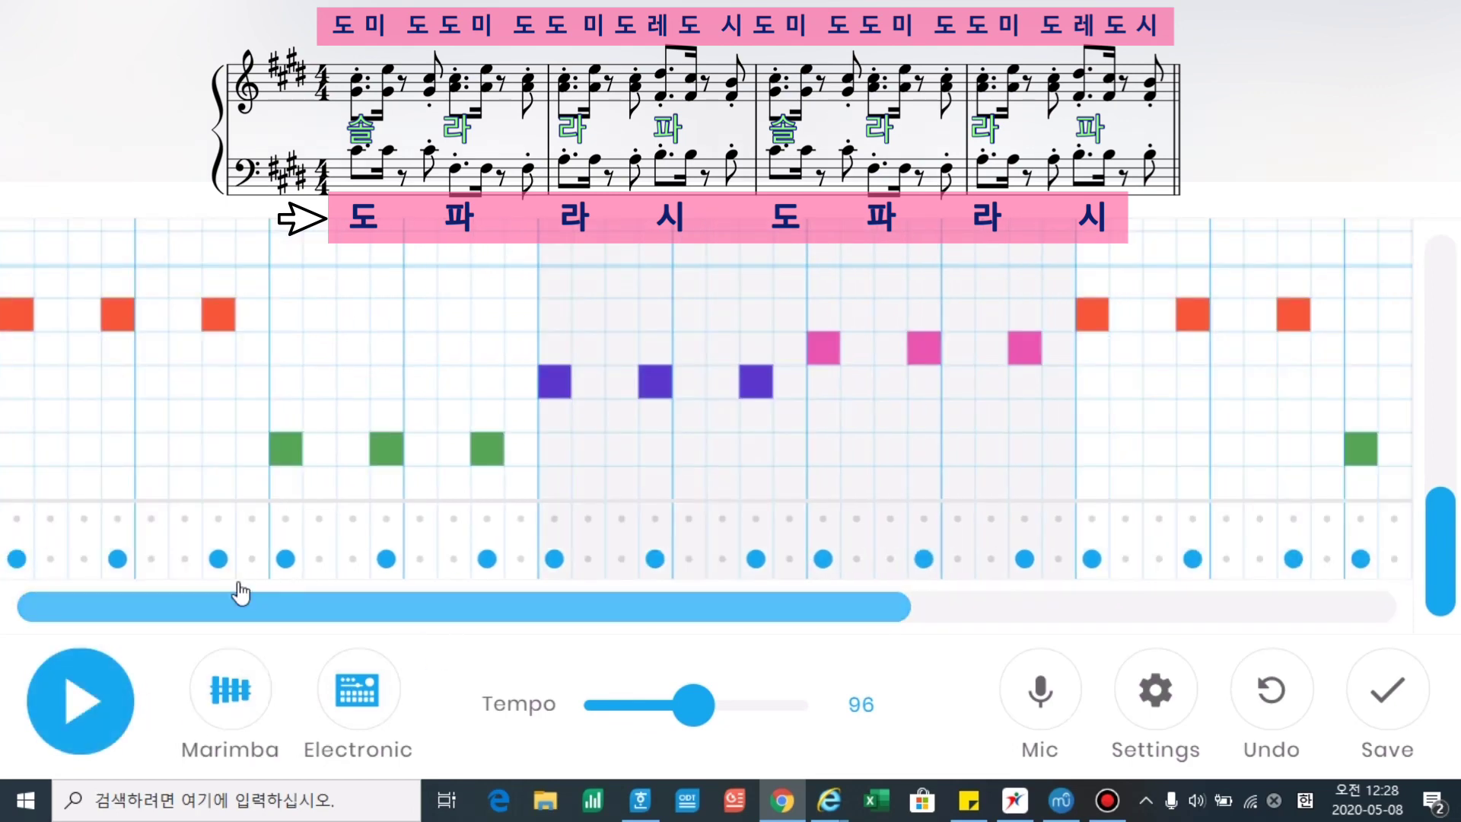
Enter the upper melody of bars 1 and 2 above the bass line: 도 미 도 도 미 도, 도 미 도 레 도 시
scroll(128, 489, up, 5)
scroll(253, 557, down, 5)
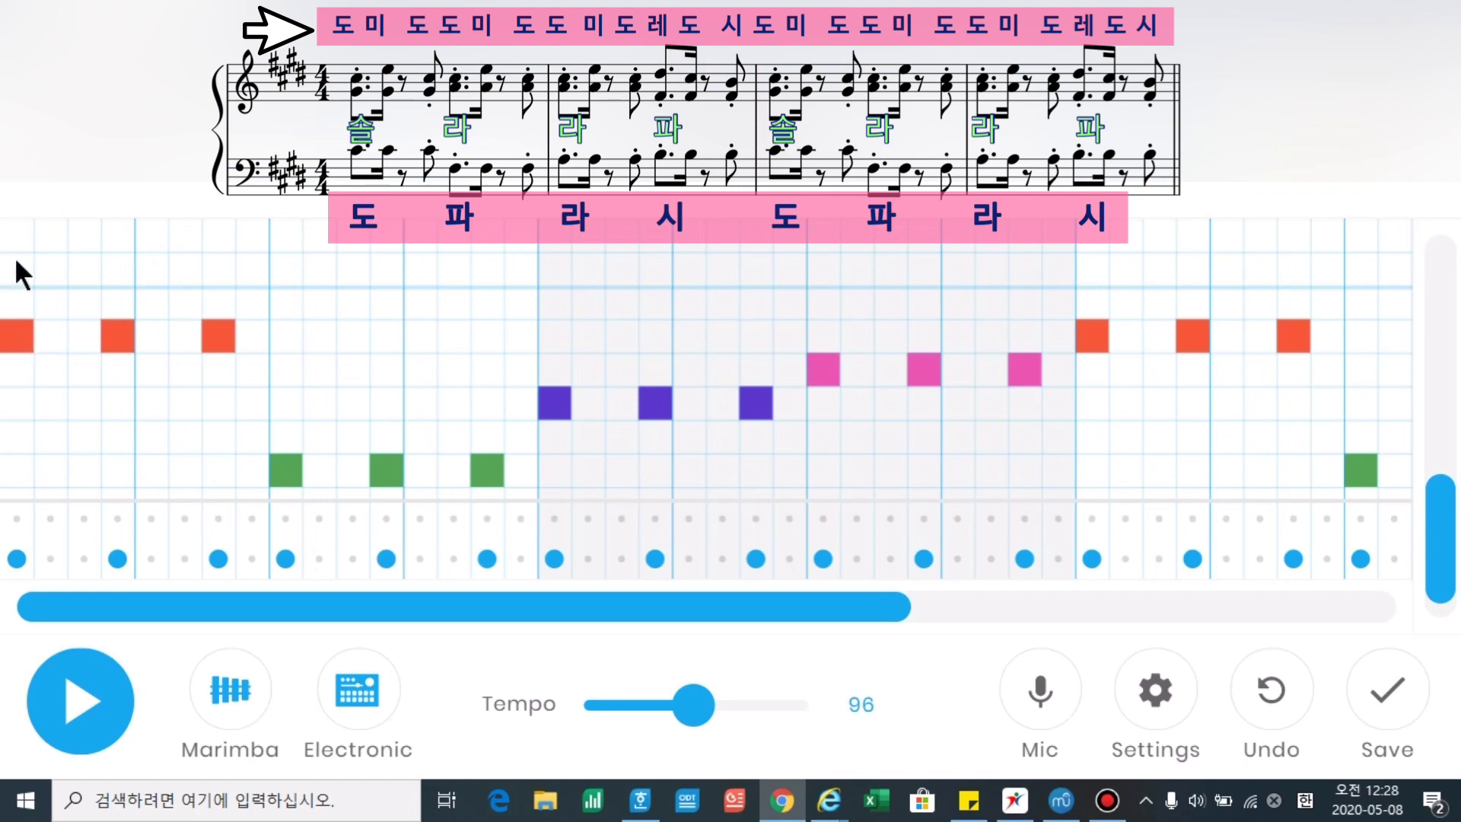
scroll(15, 257, up, 4)
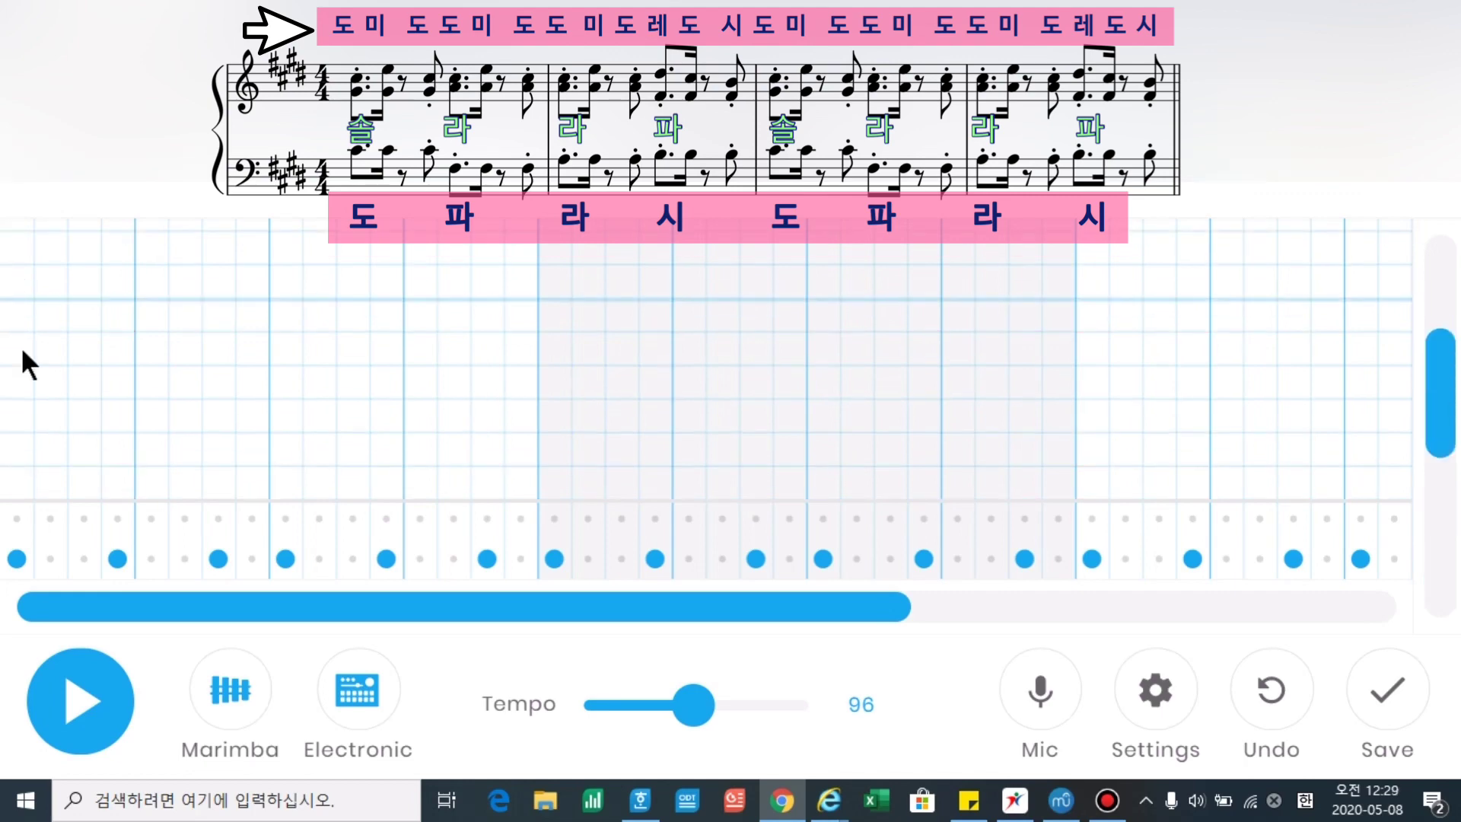
scroll(140, 361, down, 3)
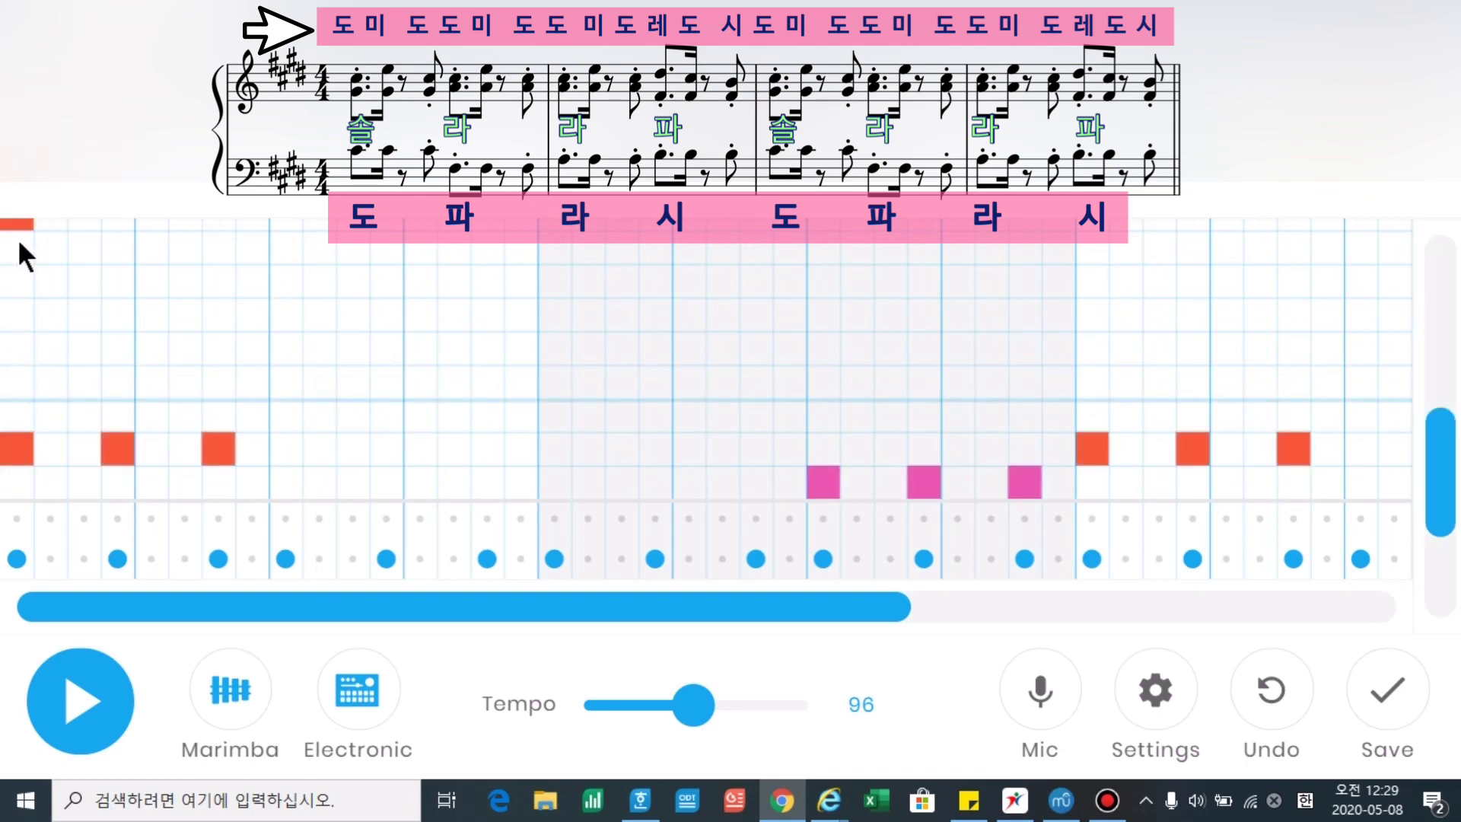
scroll(91, 280, up, 2)
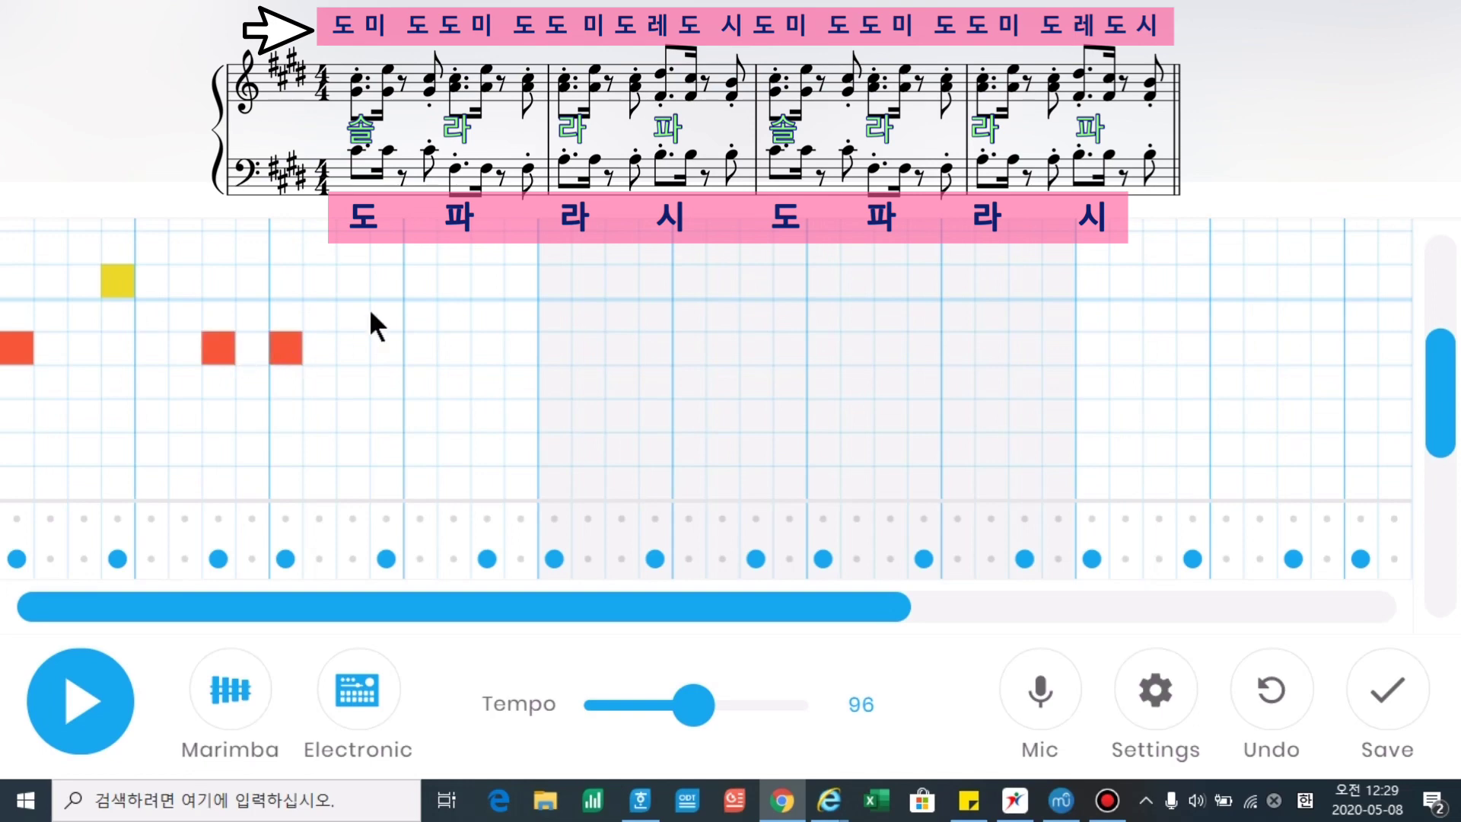
click(388, 278)
click(487, 348)
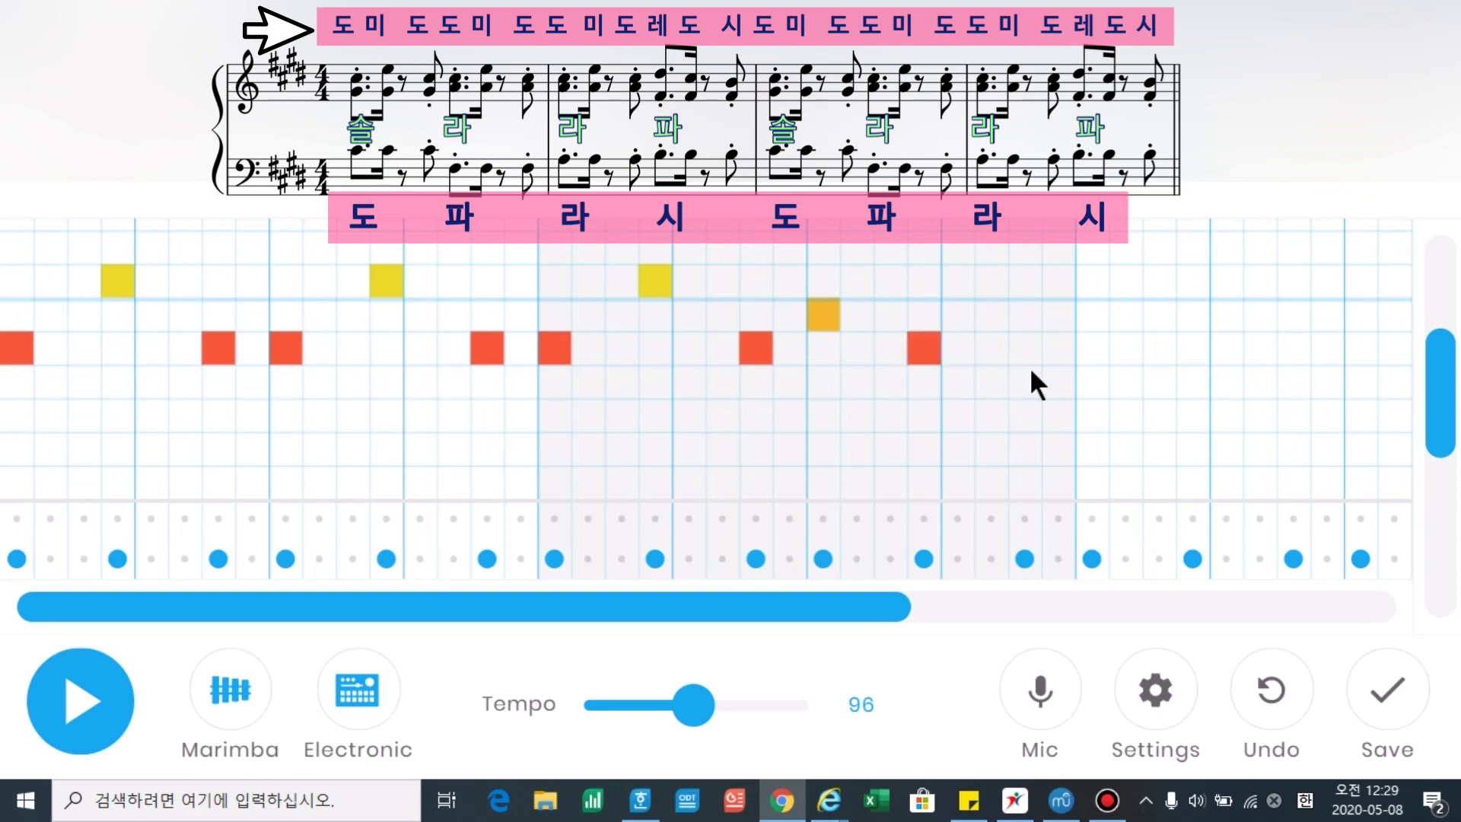
Repeat the upper melody 도 미 도 도 미 도, 도 미 도 레 도 시 in bars 3 and 4 above the percussion hits
scroll(462, 347, right, 5)
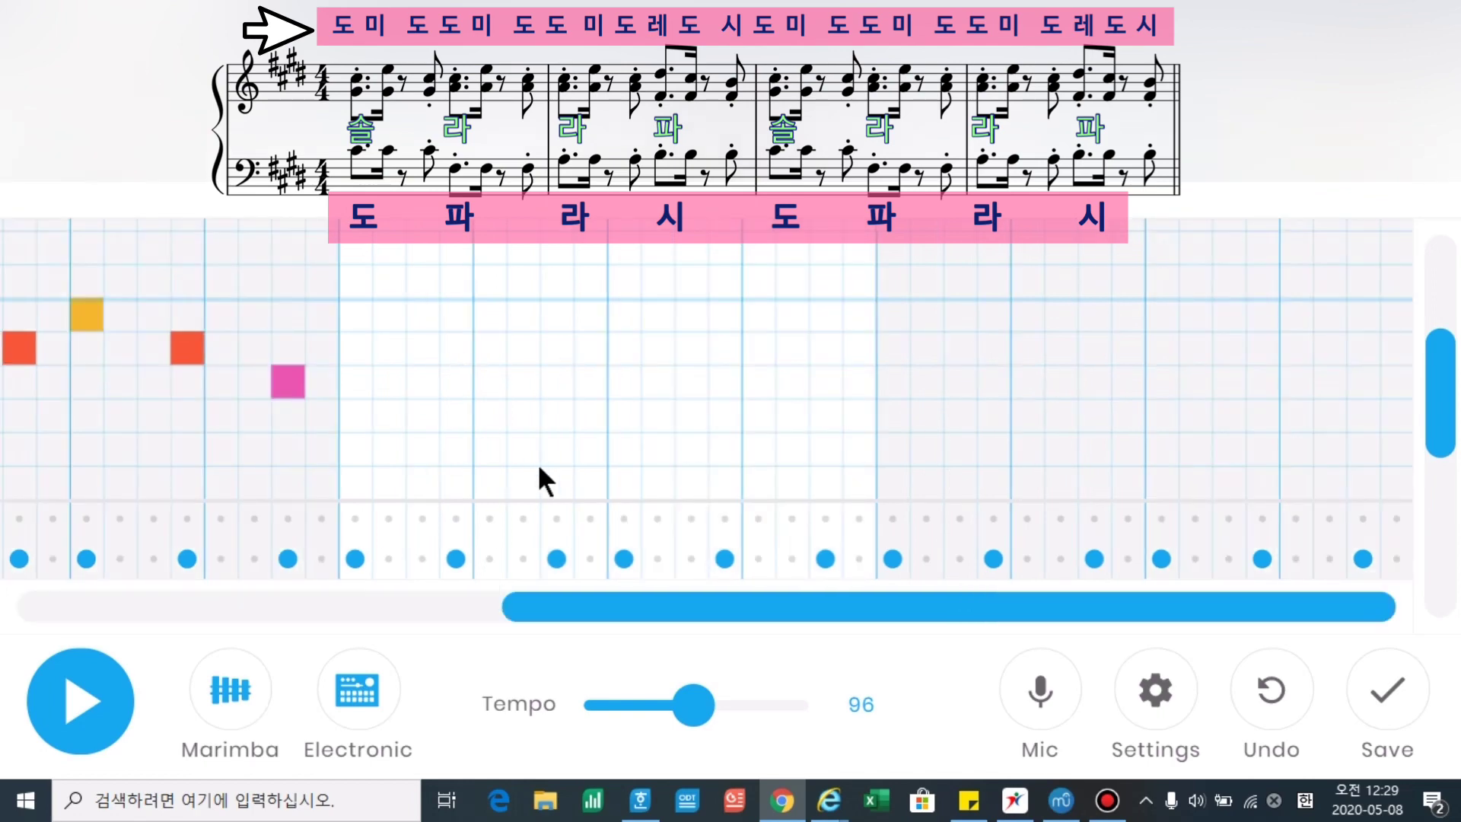
click(354, 348)
click(624, 347)
click(725, 280)
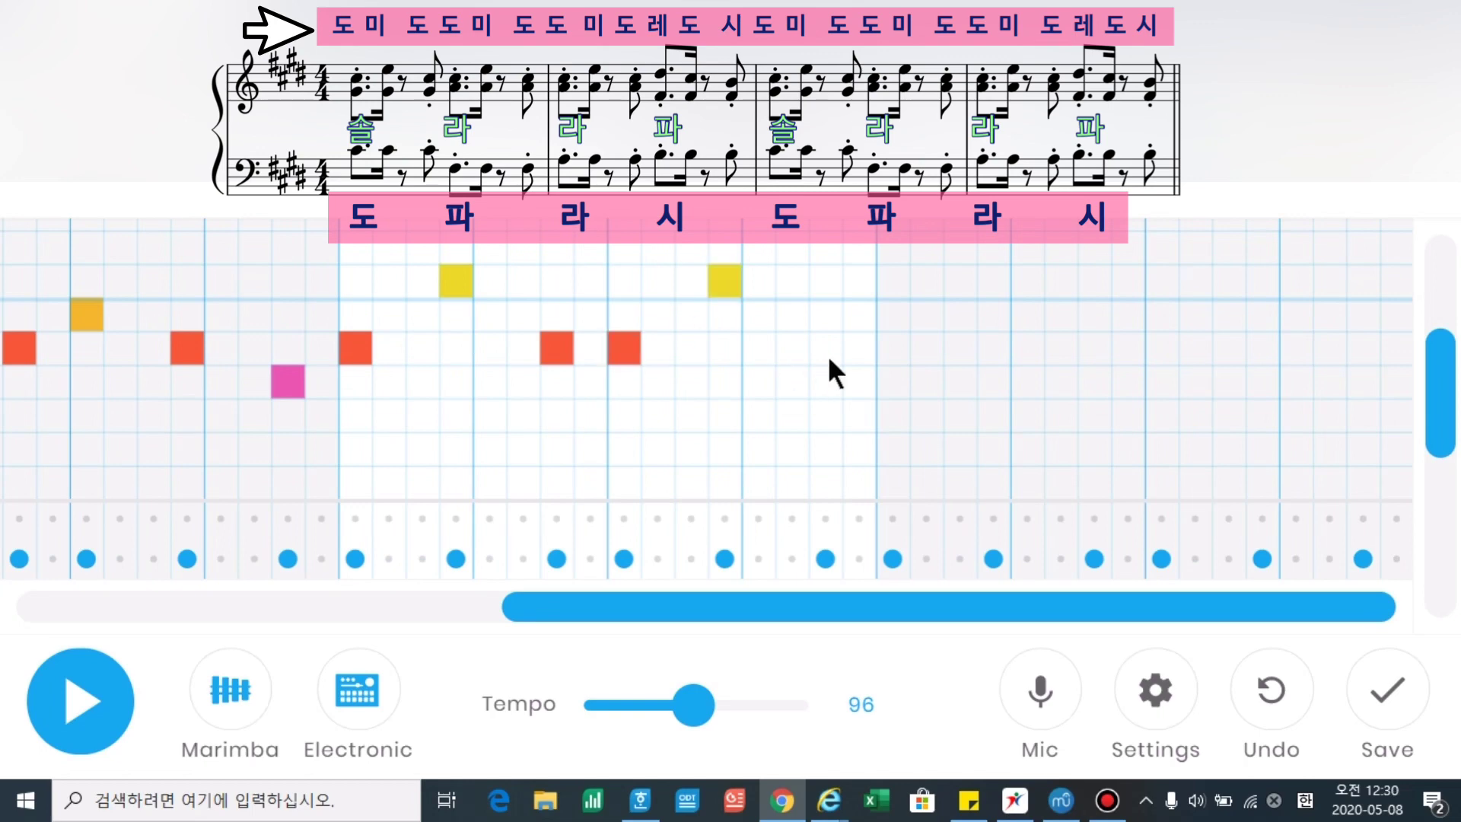
click(993, 281)
click(1093, 348)
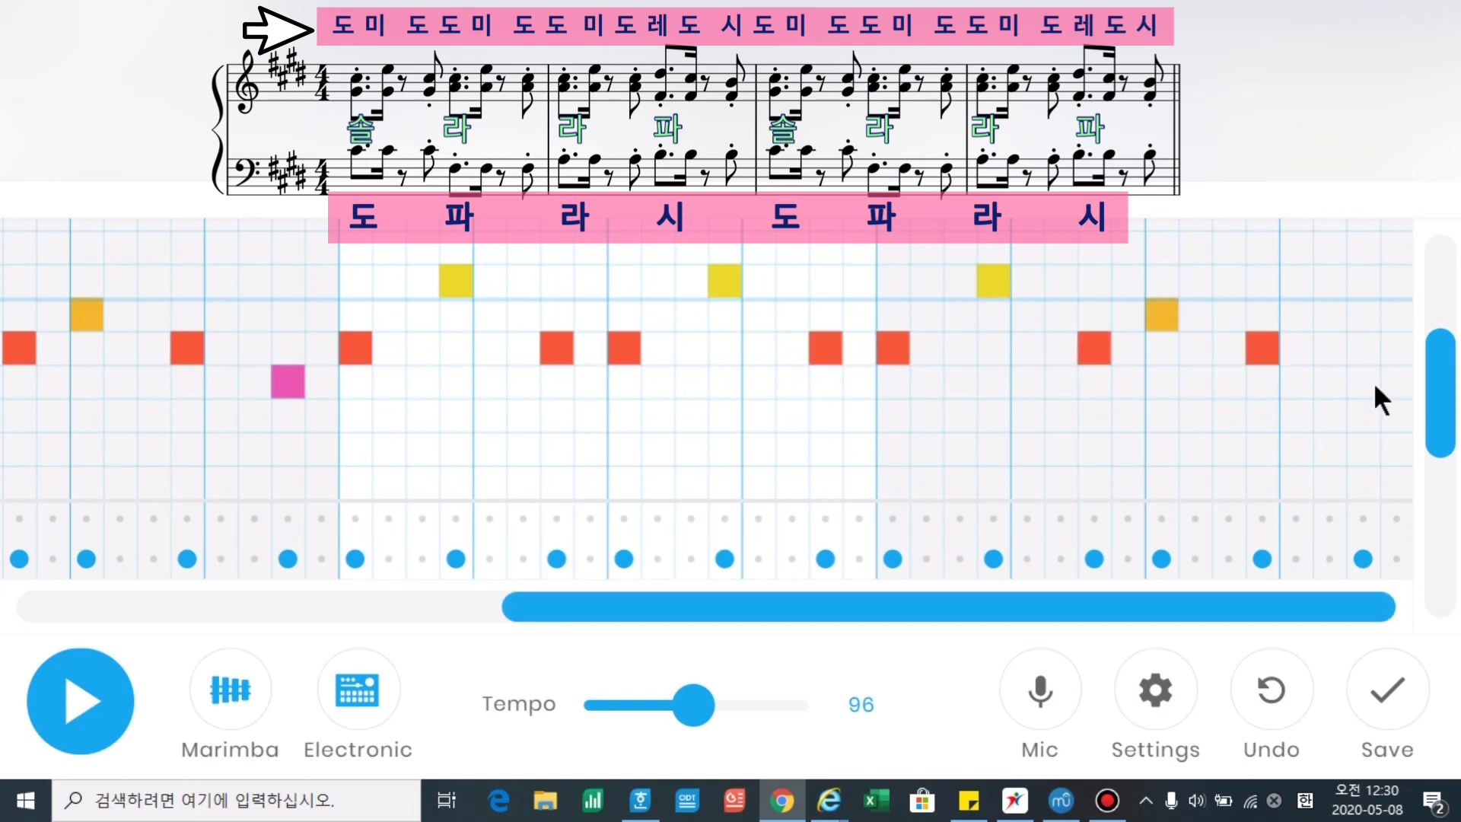
Play the song from the beginning to check the upper melody with the bass and percussion, and stop it
drag(1206, 609, 316, 587)
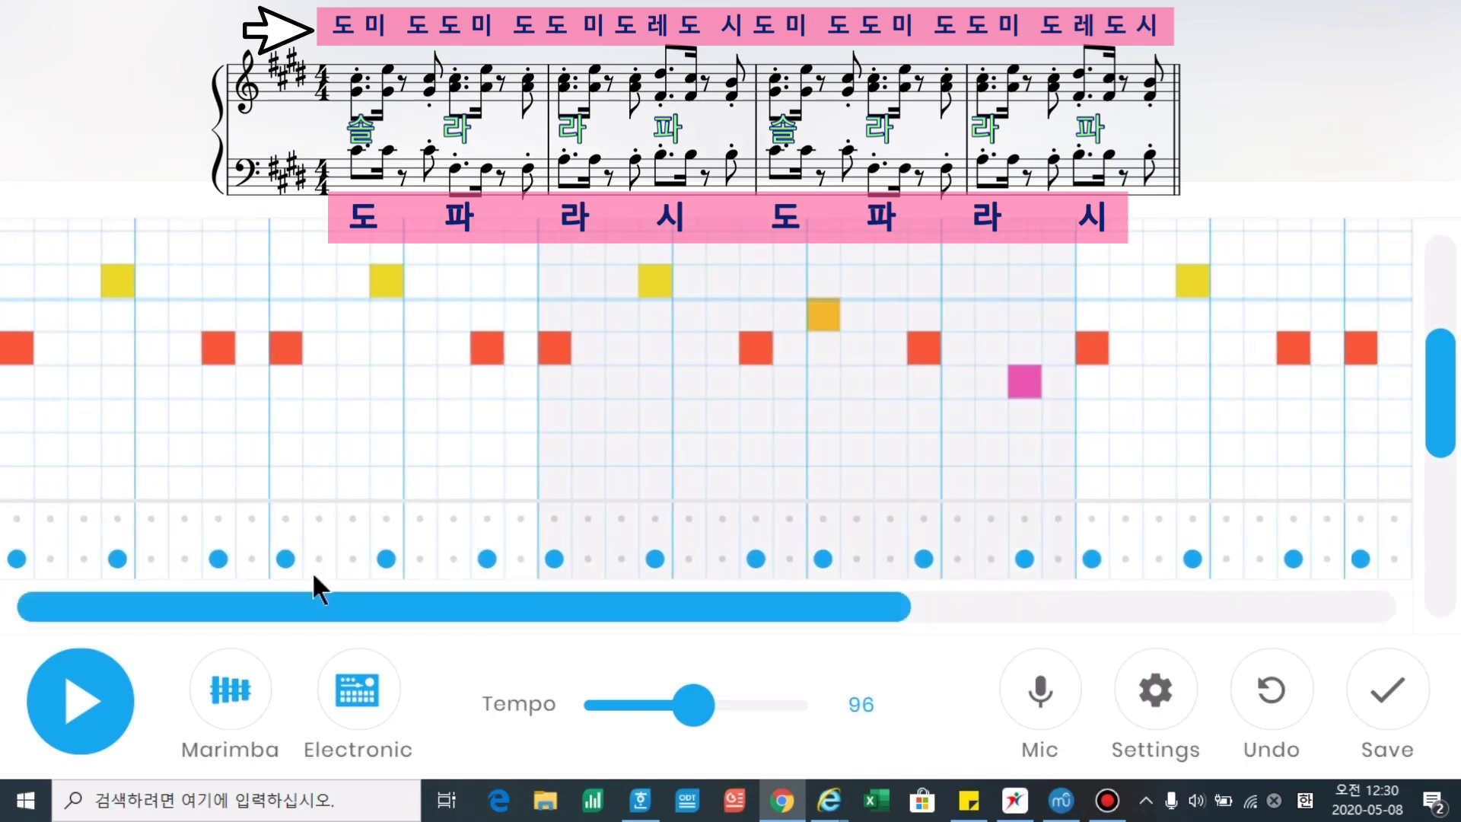
click(72, 715)
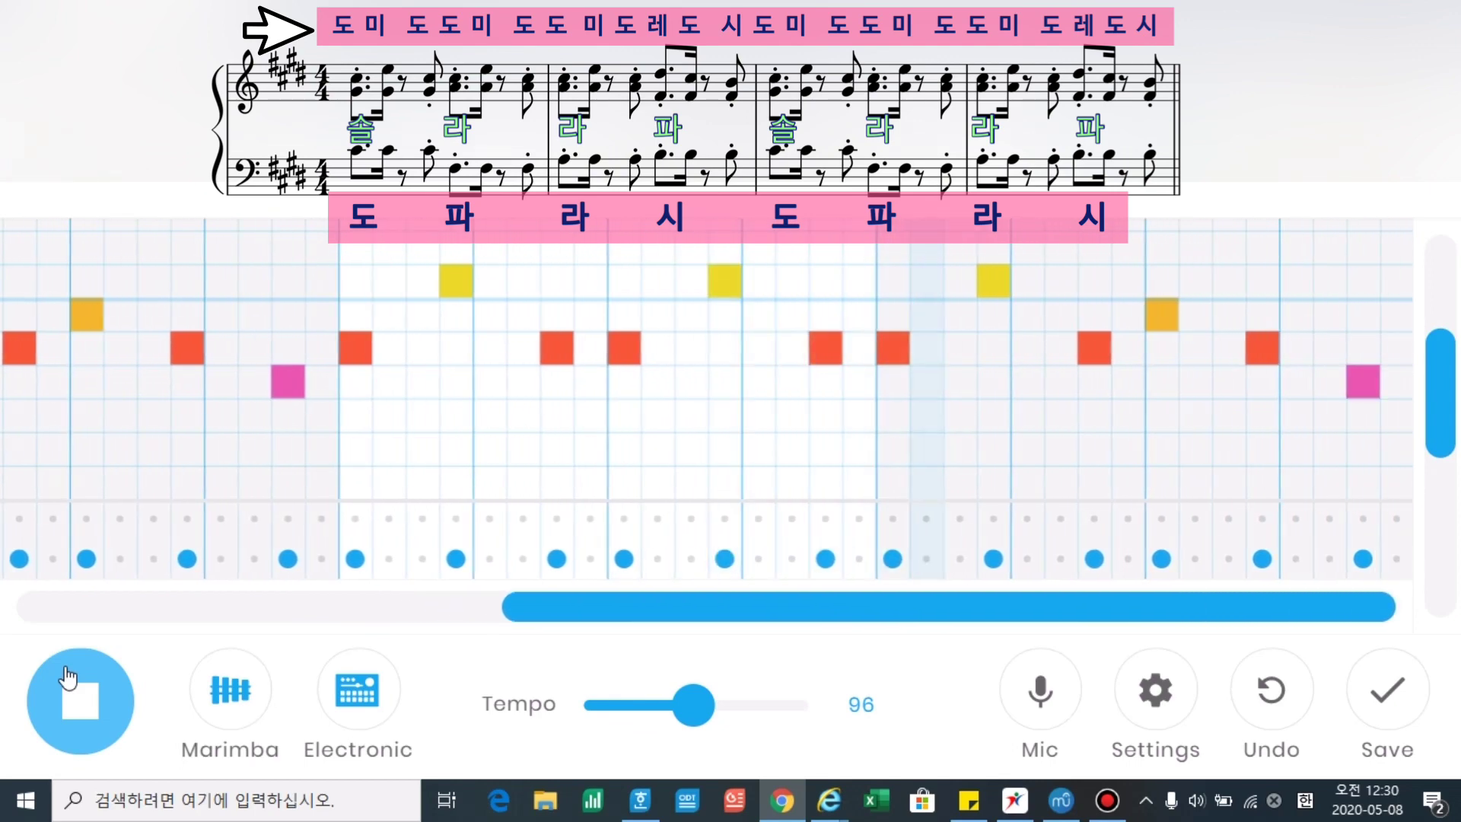
click(76, 716)
Enter the middle part of bars 1 and 2 between bass and melody, with 솔, 라, 라 and 파 placed three times each
scroll(417, 506, down, 3)
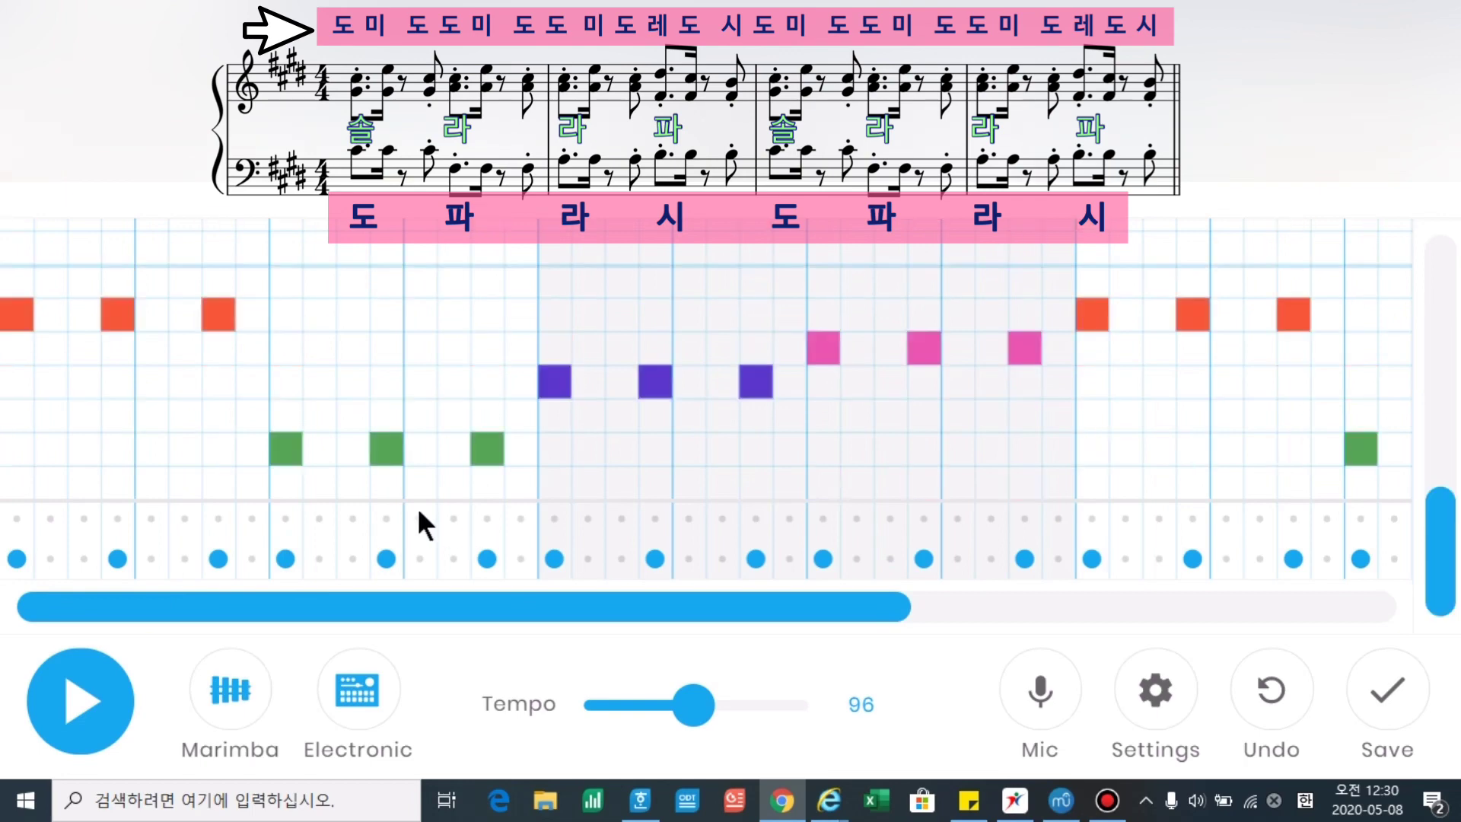
scroll(417, 507, up, 2)
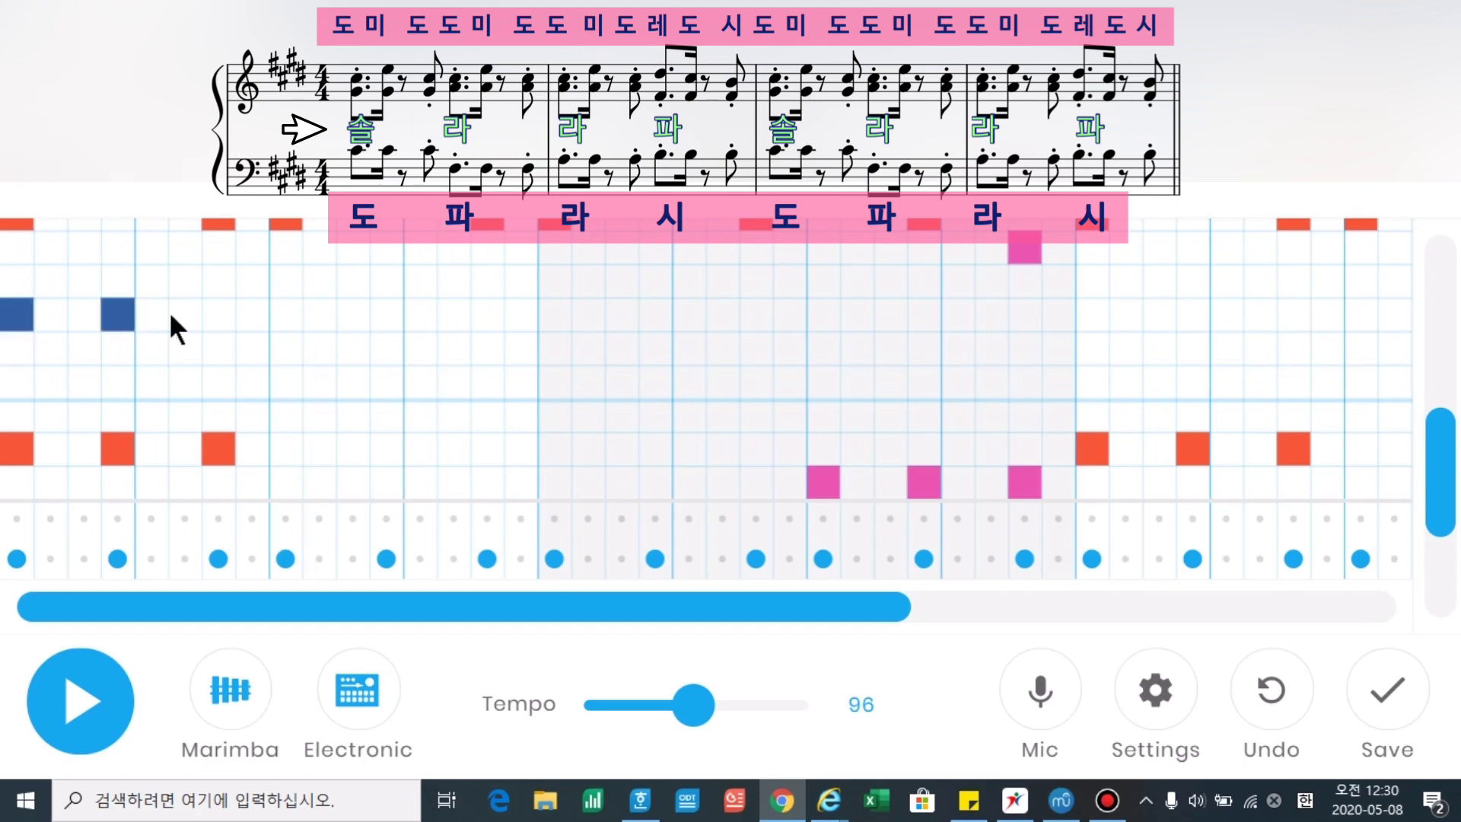
click(286, 287)
scroll(452, 328, up, 2)
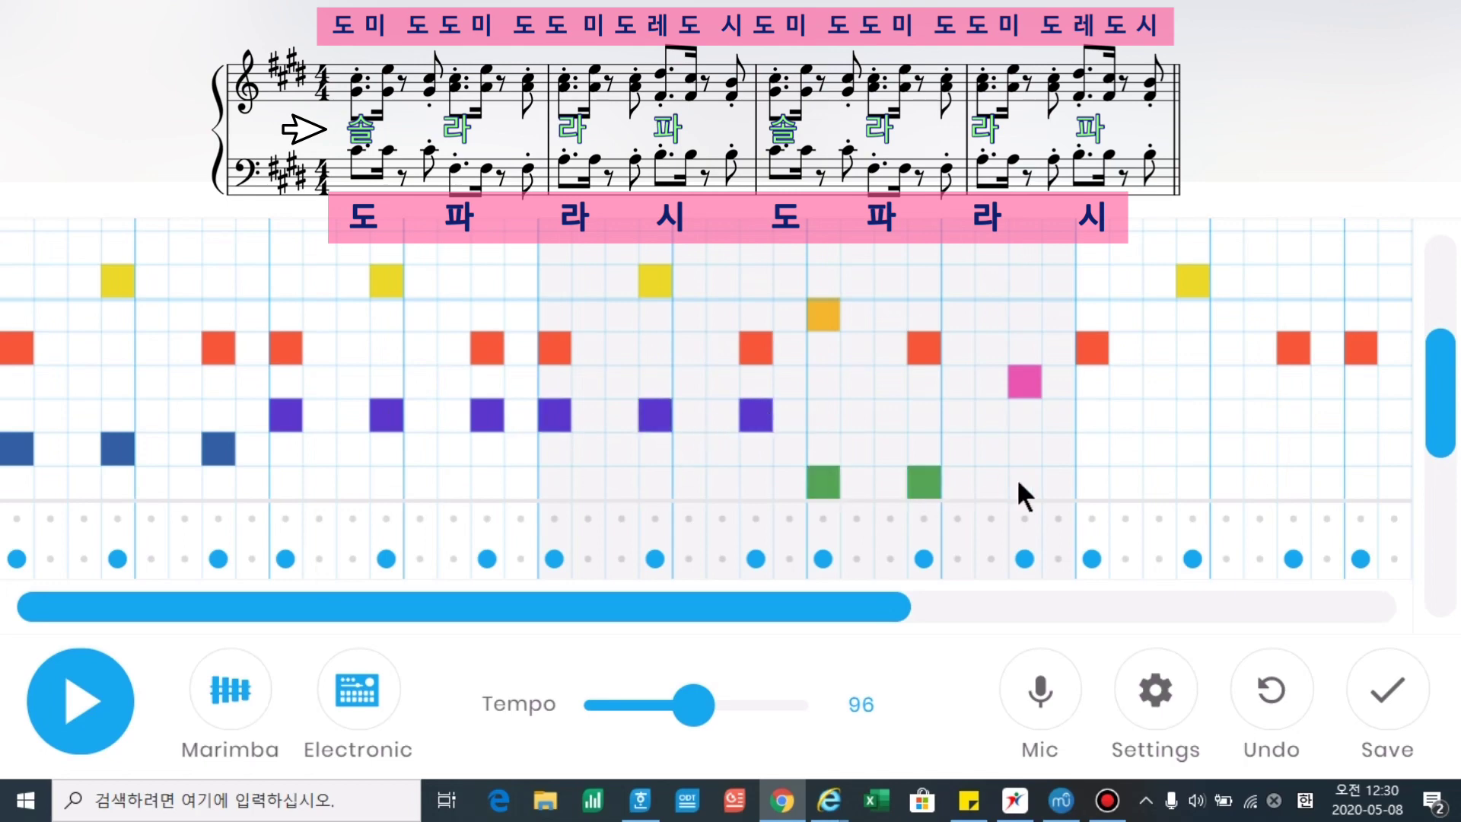
Repeat the middle part 솔, 라, 라, 파 in bars 3 and 4, three notes each below the upper melody
drag(909, 606, 1335, 607)
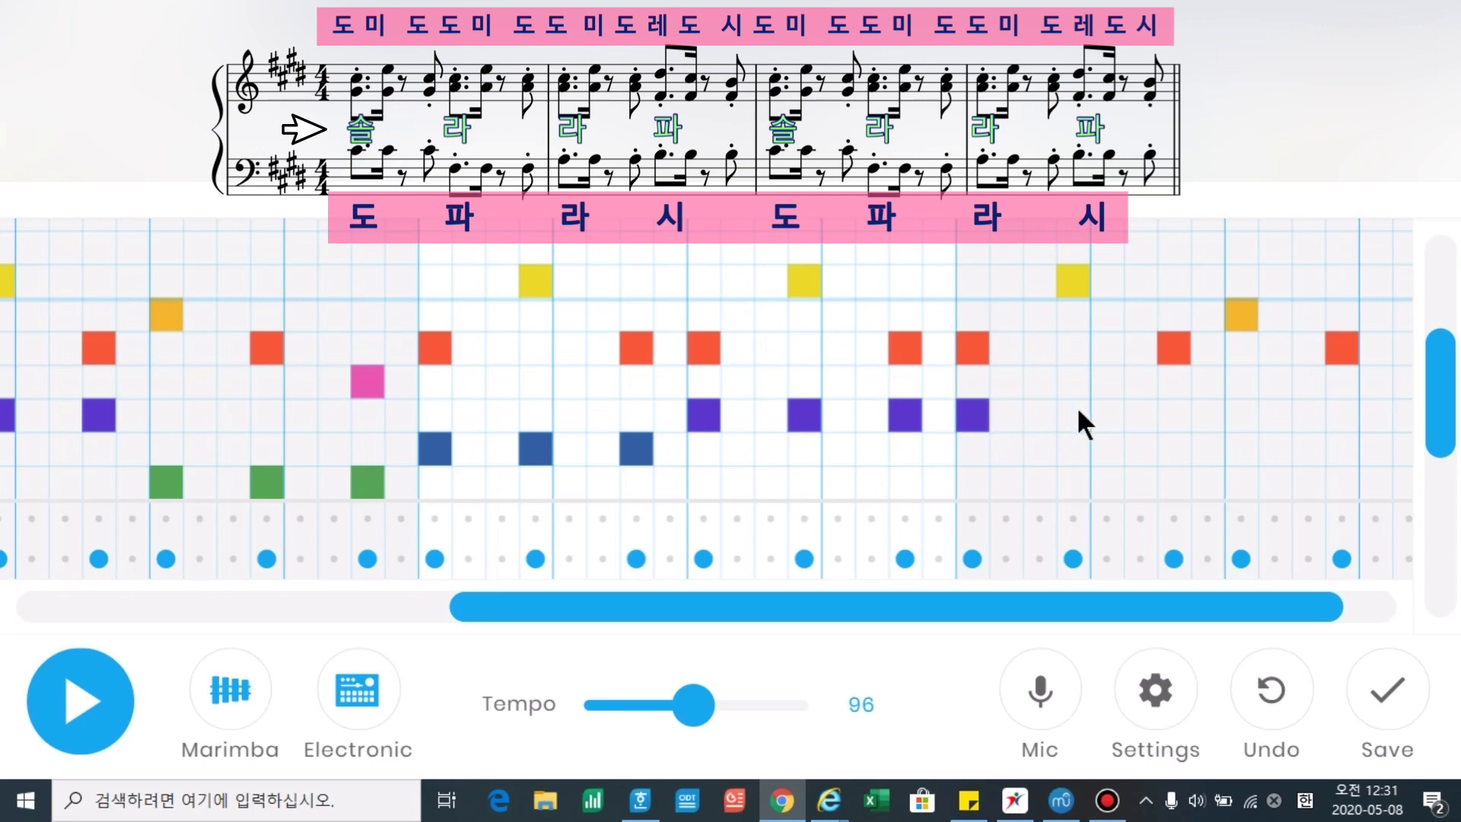
click(1249, 482)
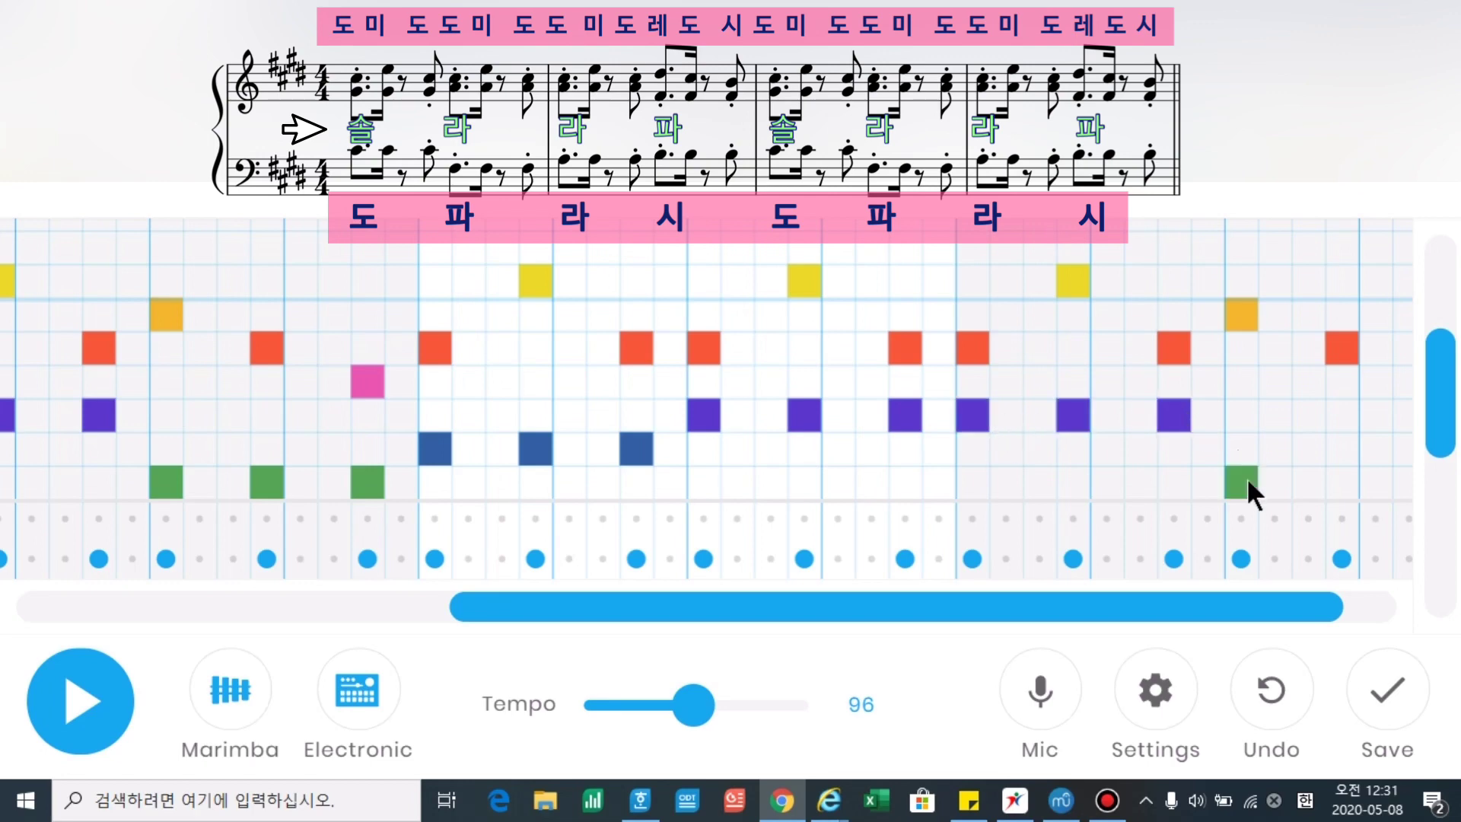
scroll(1256, 487, right, 2)
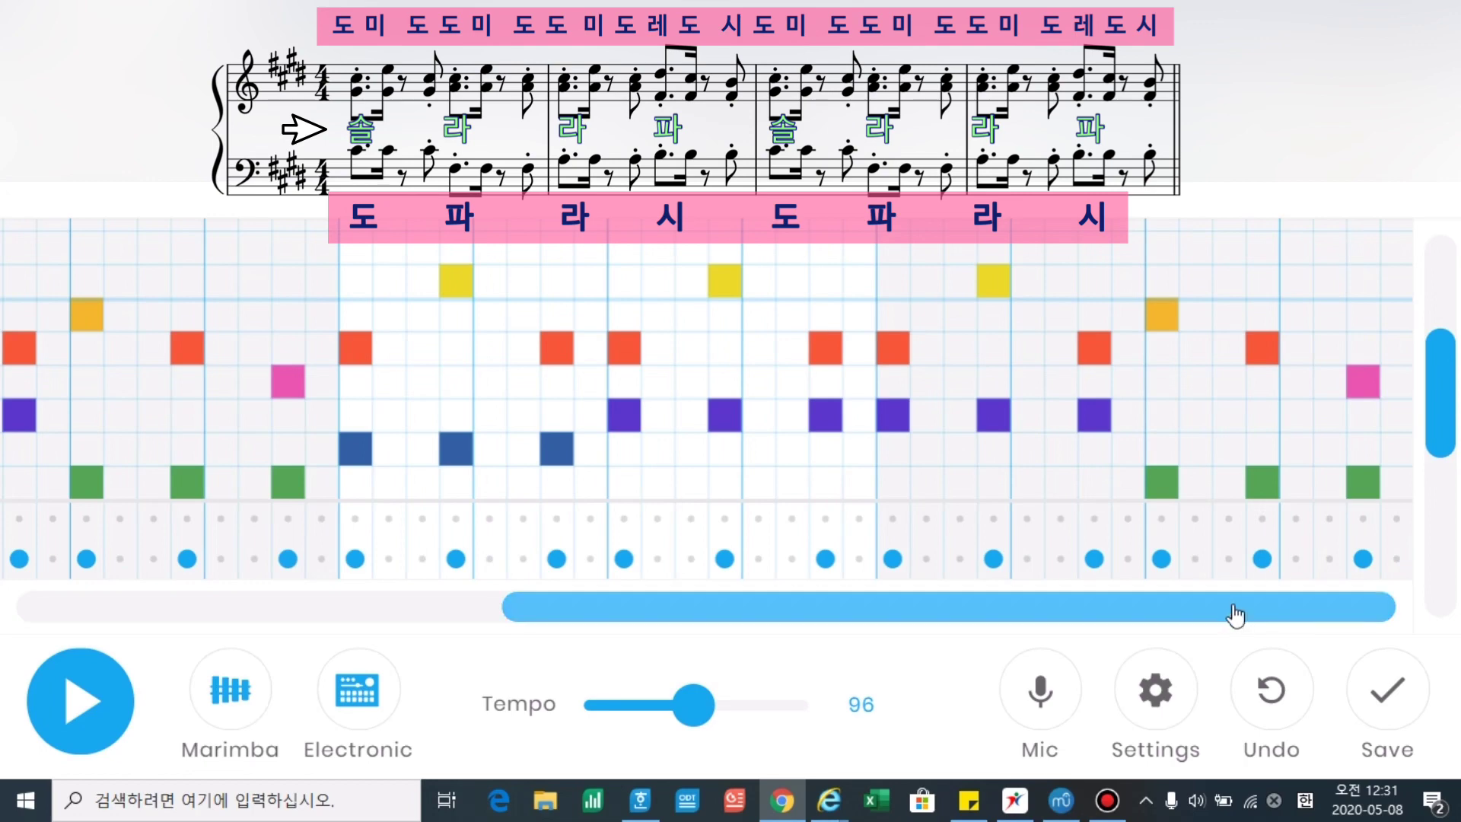
Play the finished song from the beginning with the Marimba sound to hear all parts together
drag(1173, 613, 577, 601)
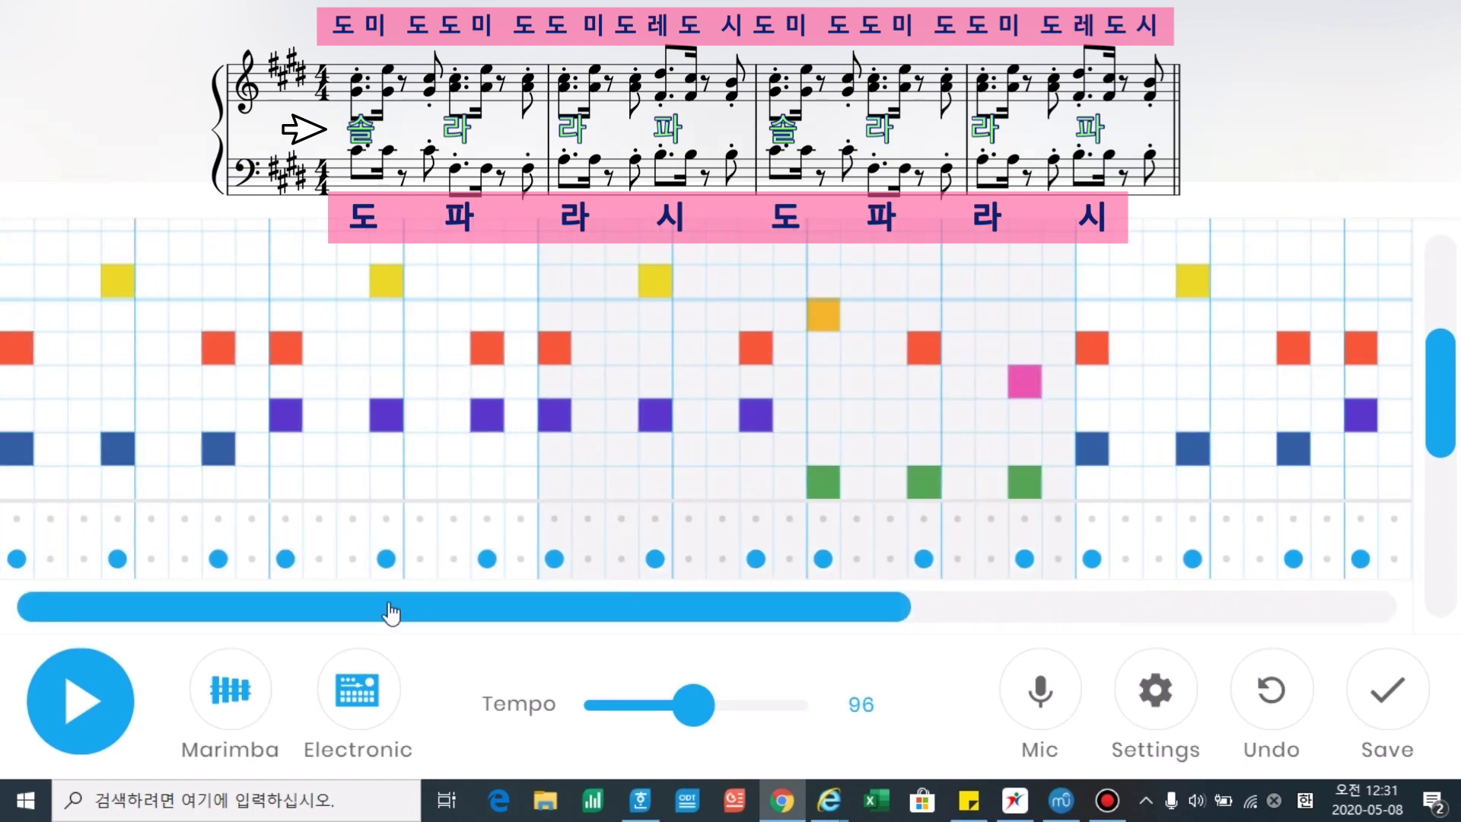
scroll(67, 703, down, 3)
click(67, 704)
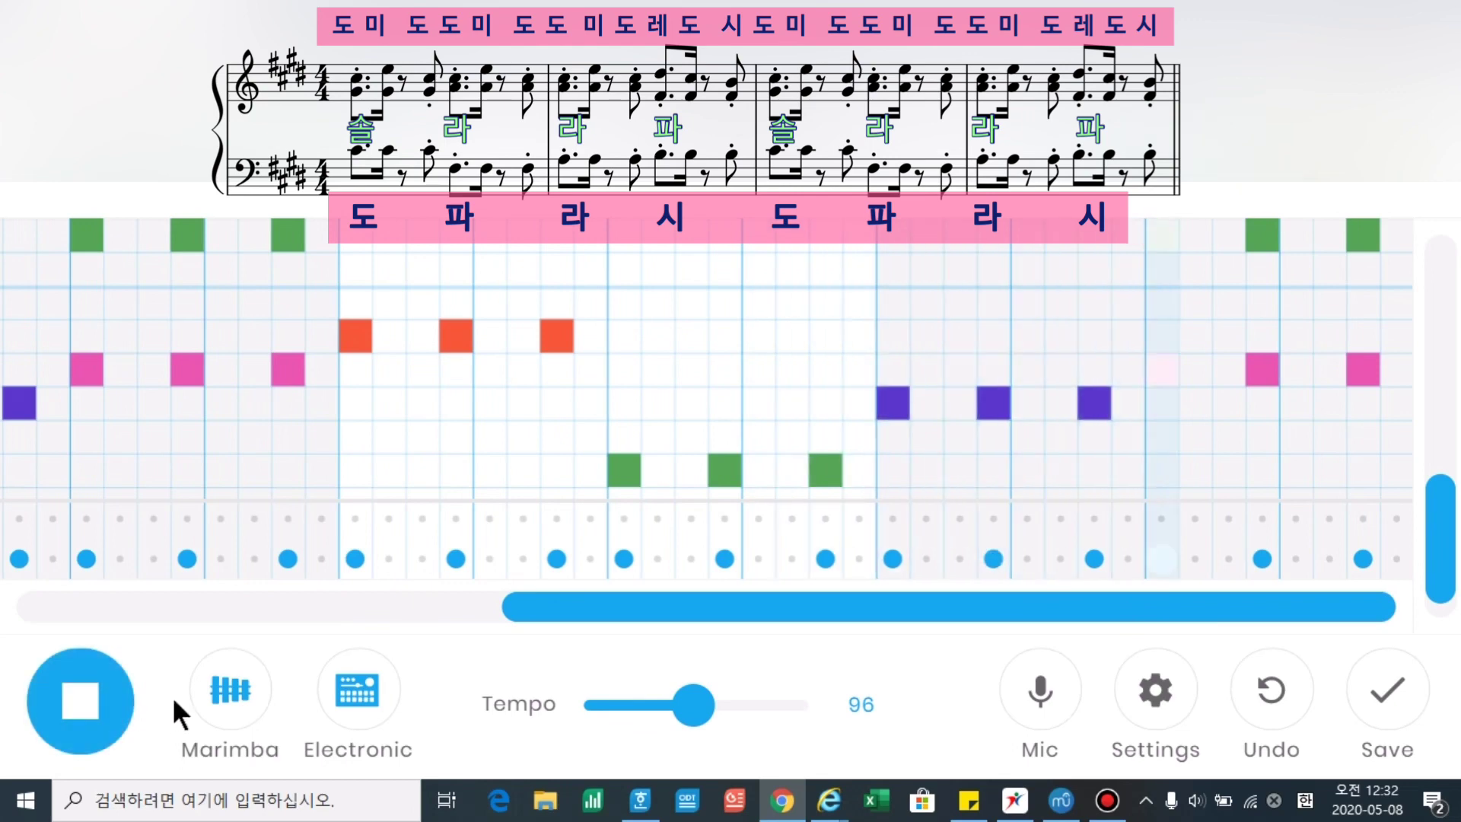
Listen to the song with the Piano, Strings, Woodwind and Synth sounds in turn, return to Marimba and stop playback
click(242, 700)
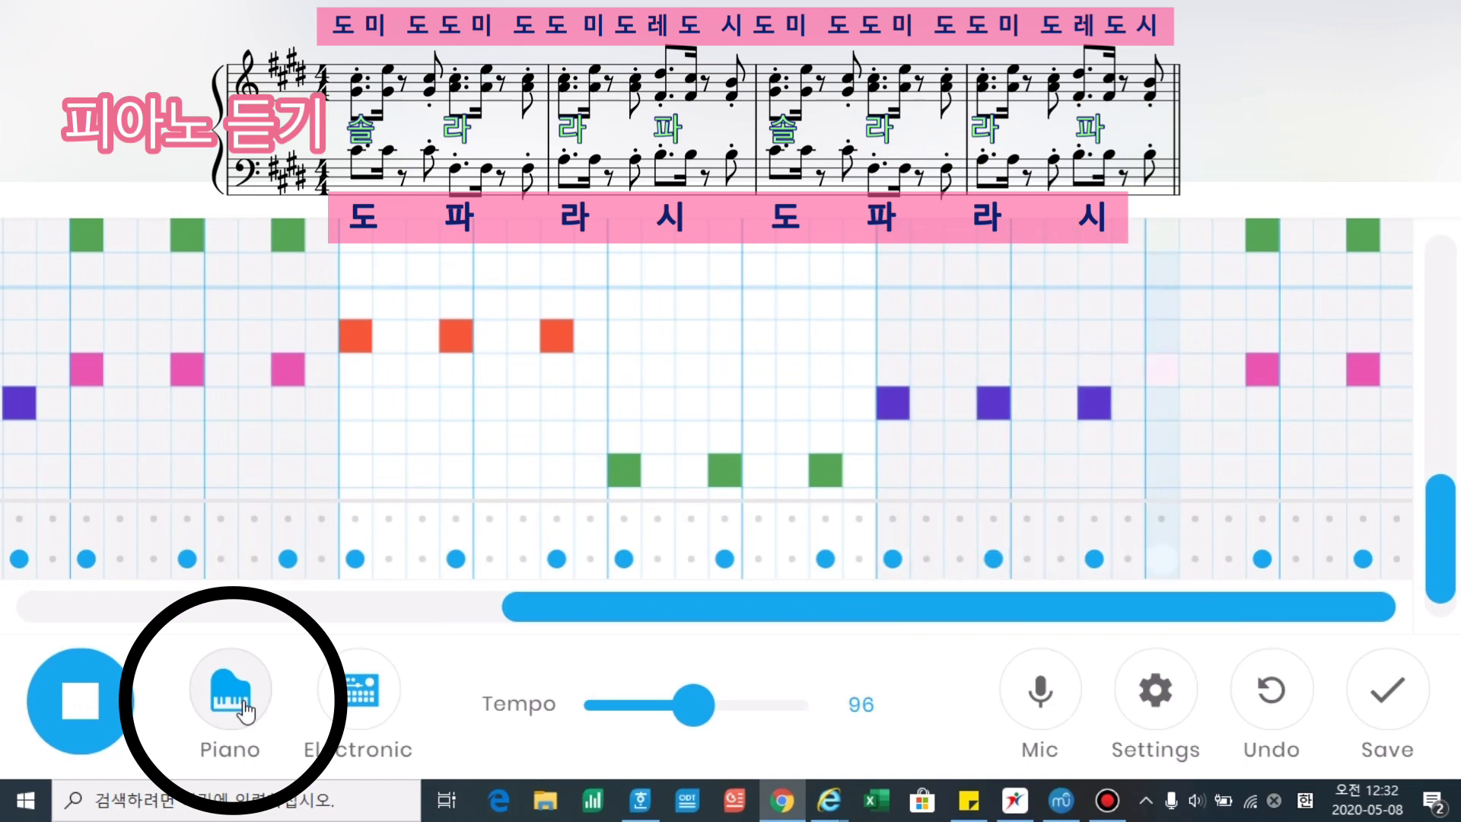
click(245, 711)
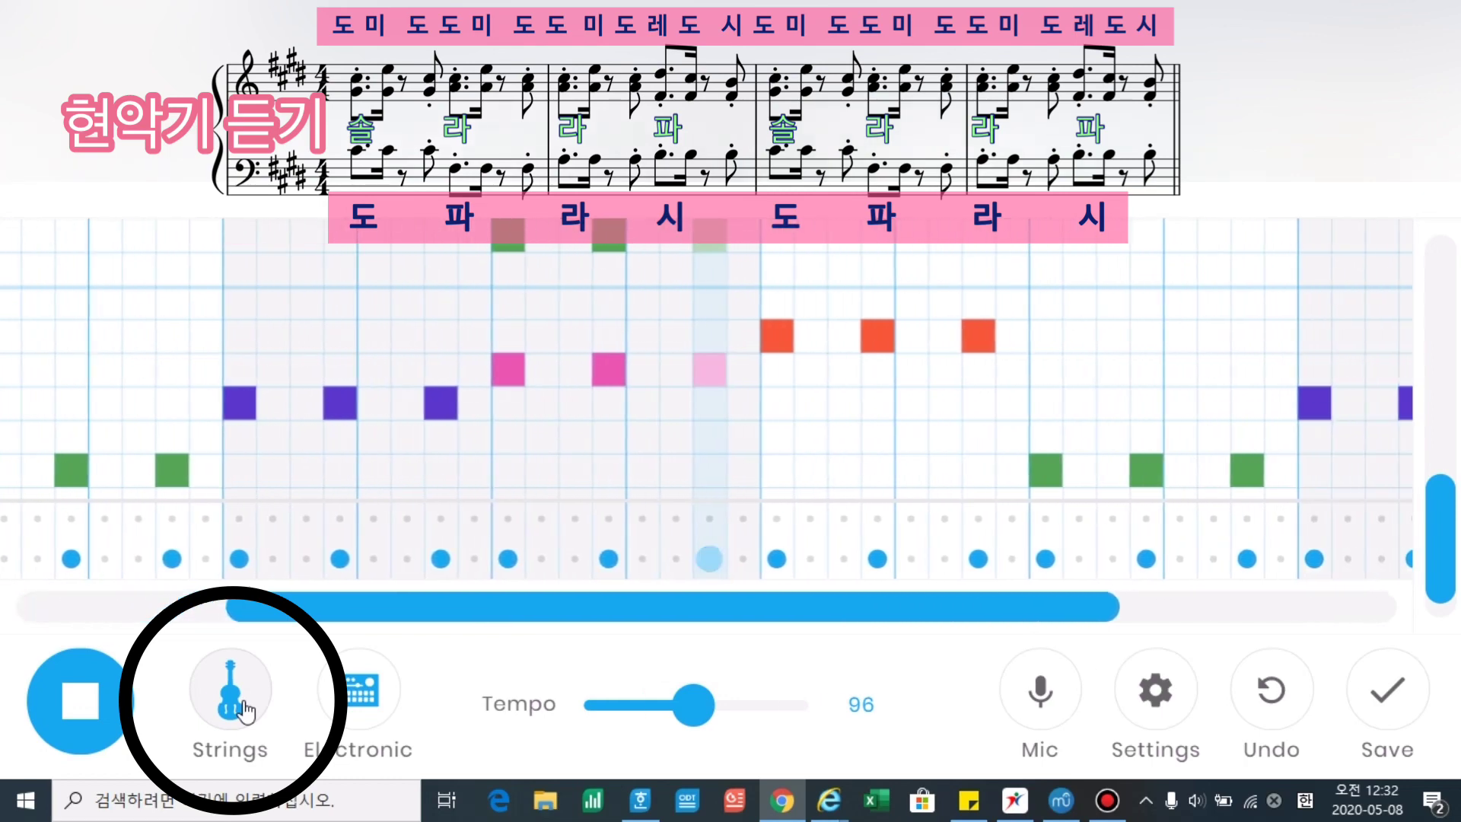
click(245, 711)
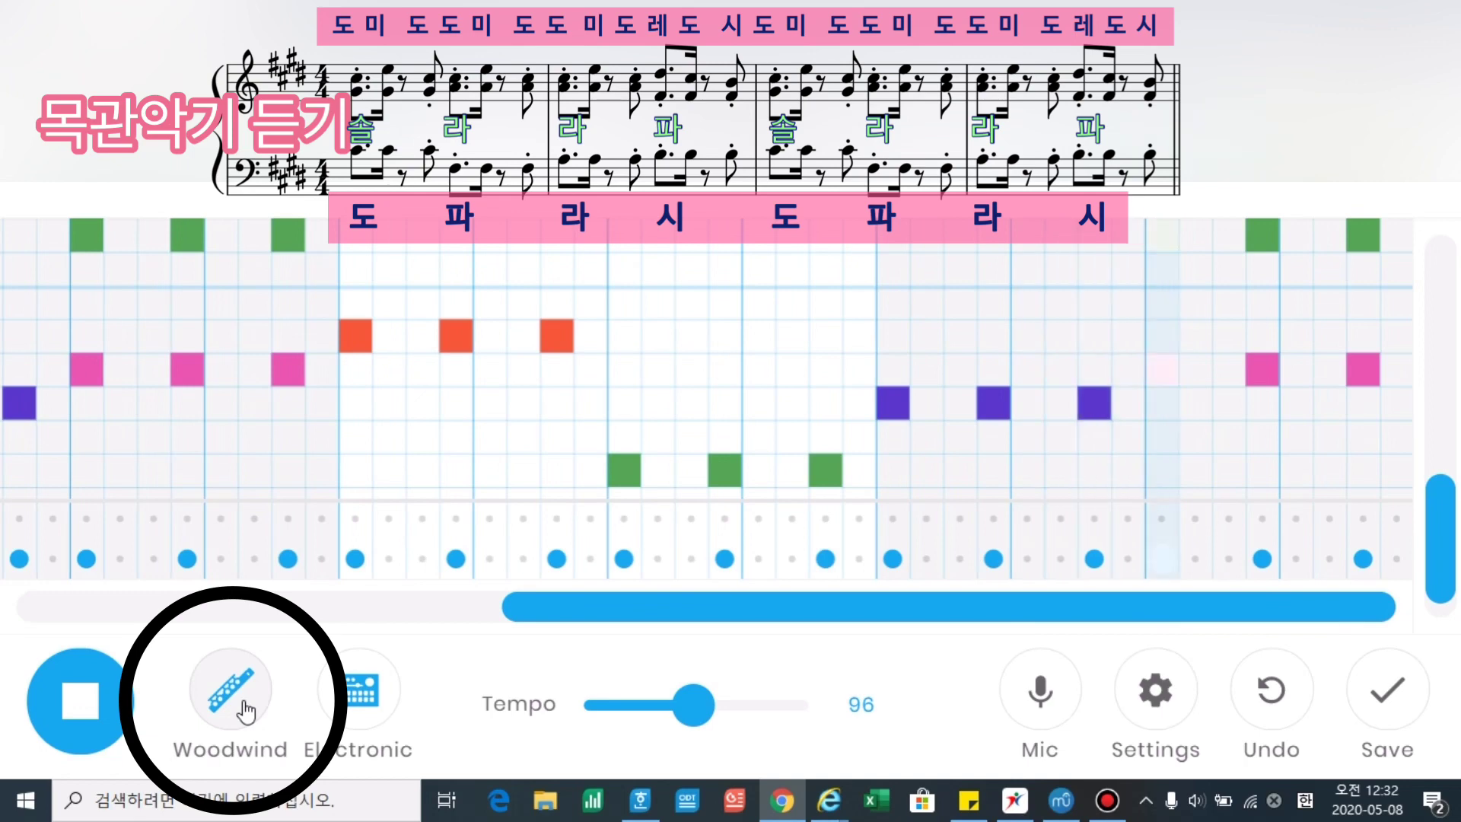
click(245, 712)
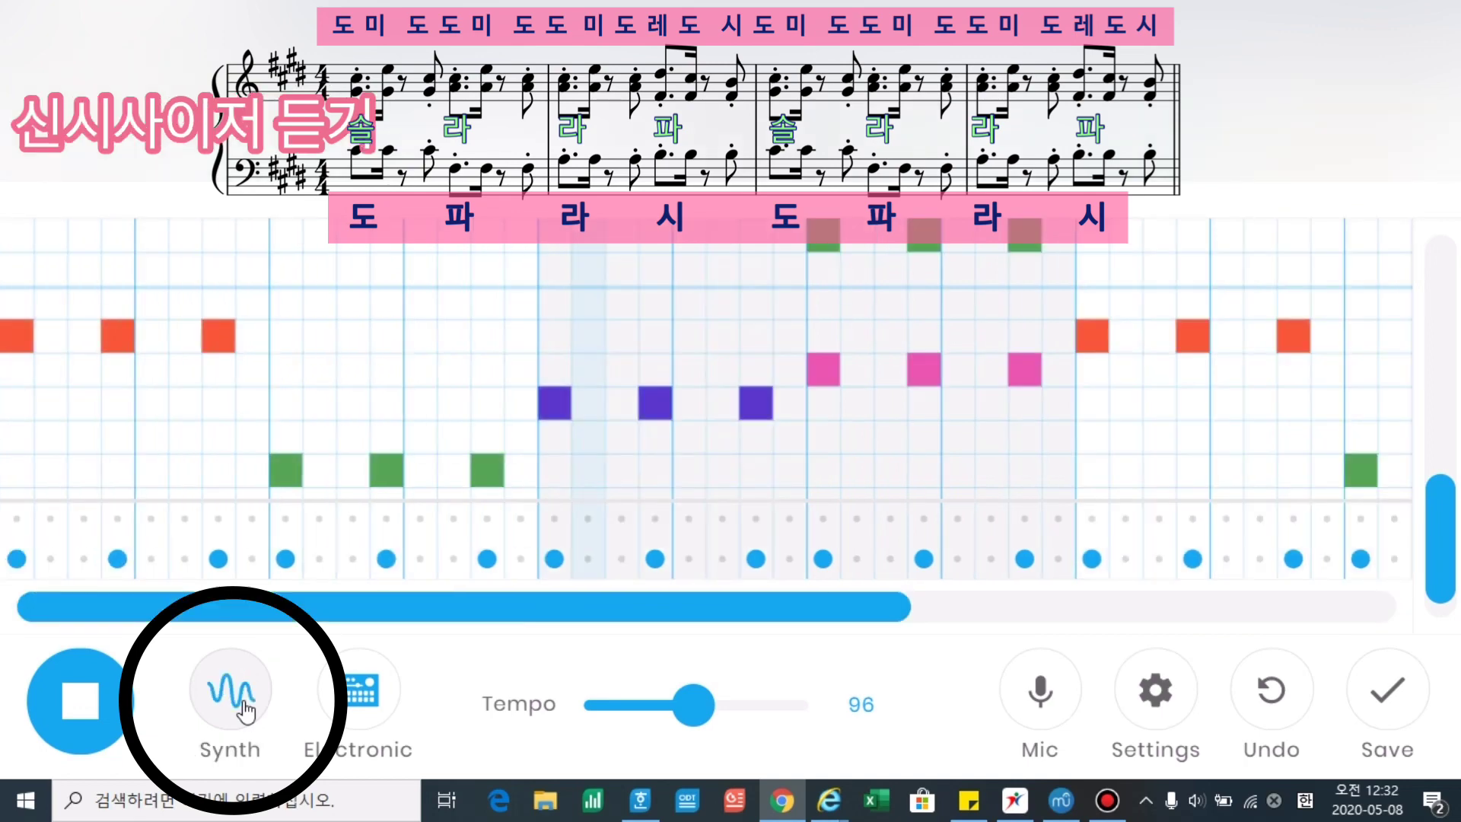
click(204, 694)
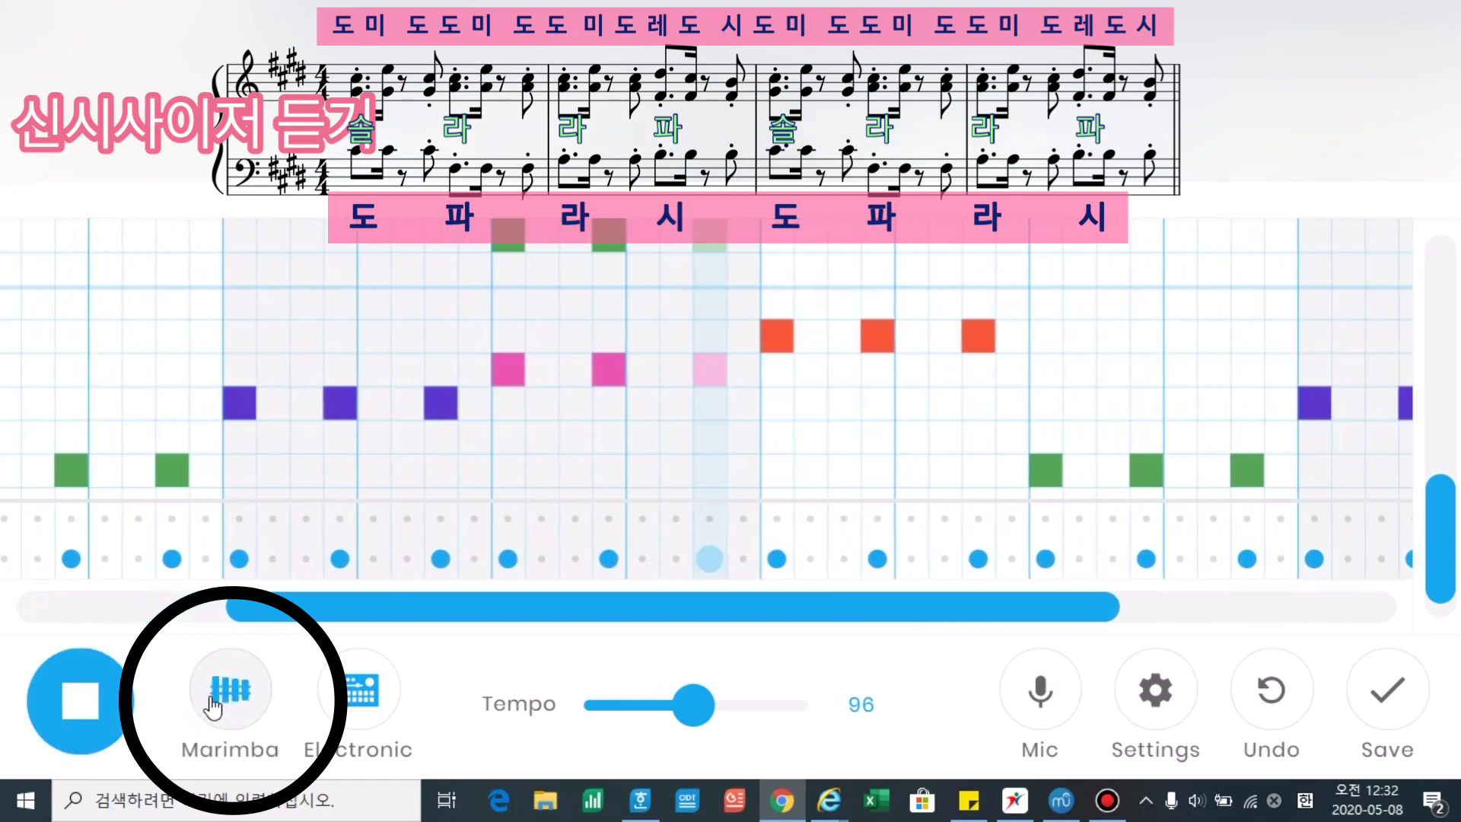
click(98, 696)
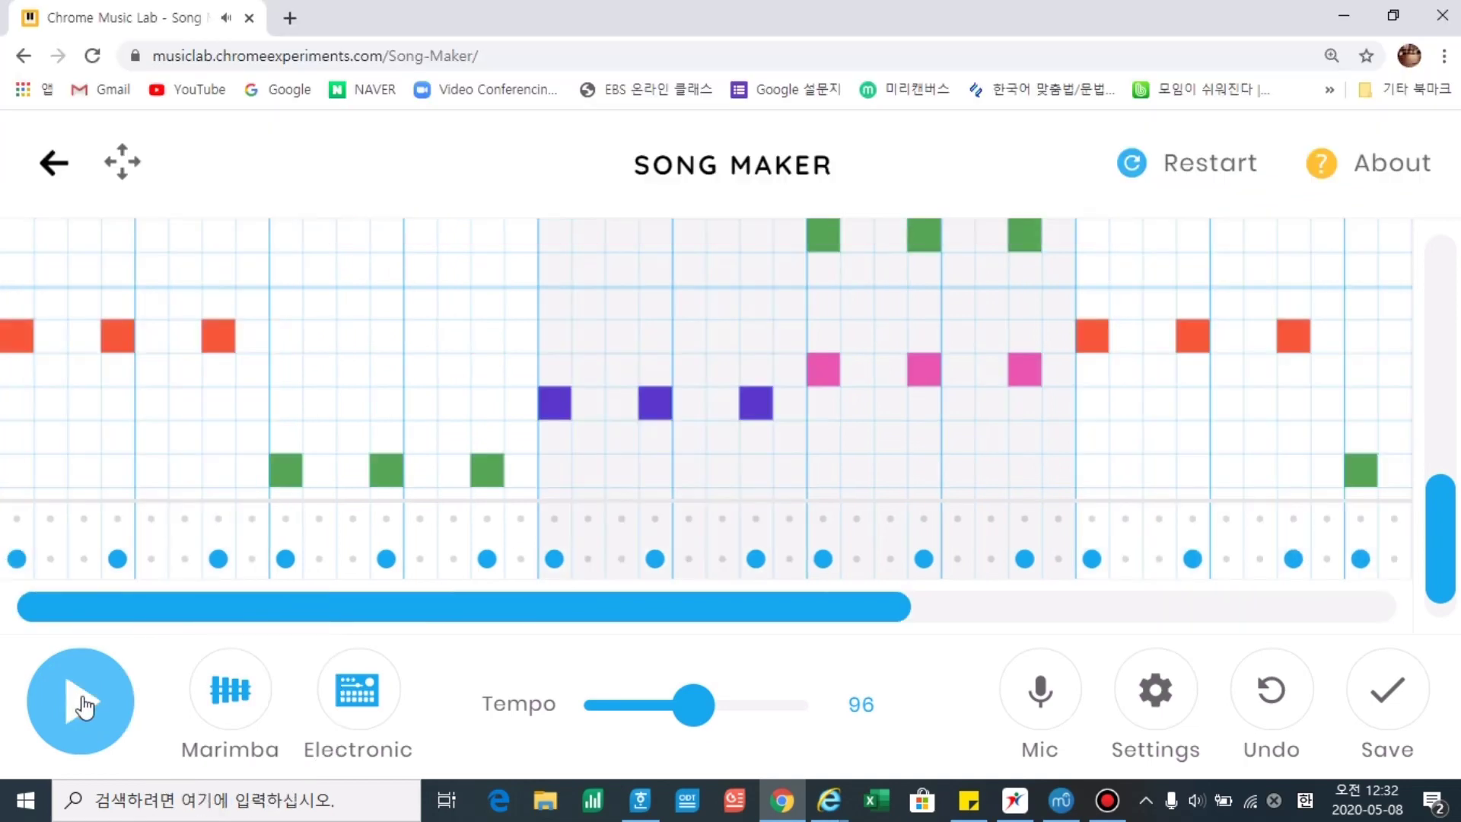
Play the other saved song from its start and look through its higher and lower note rows during playback
scroll(443, 597, up, 2)
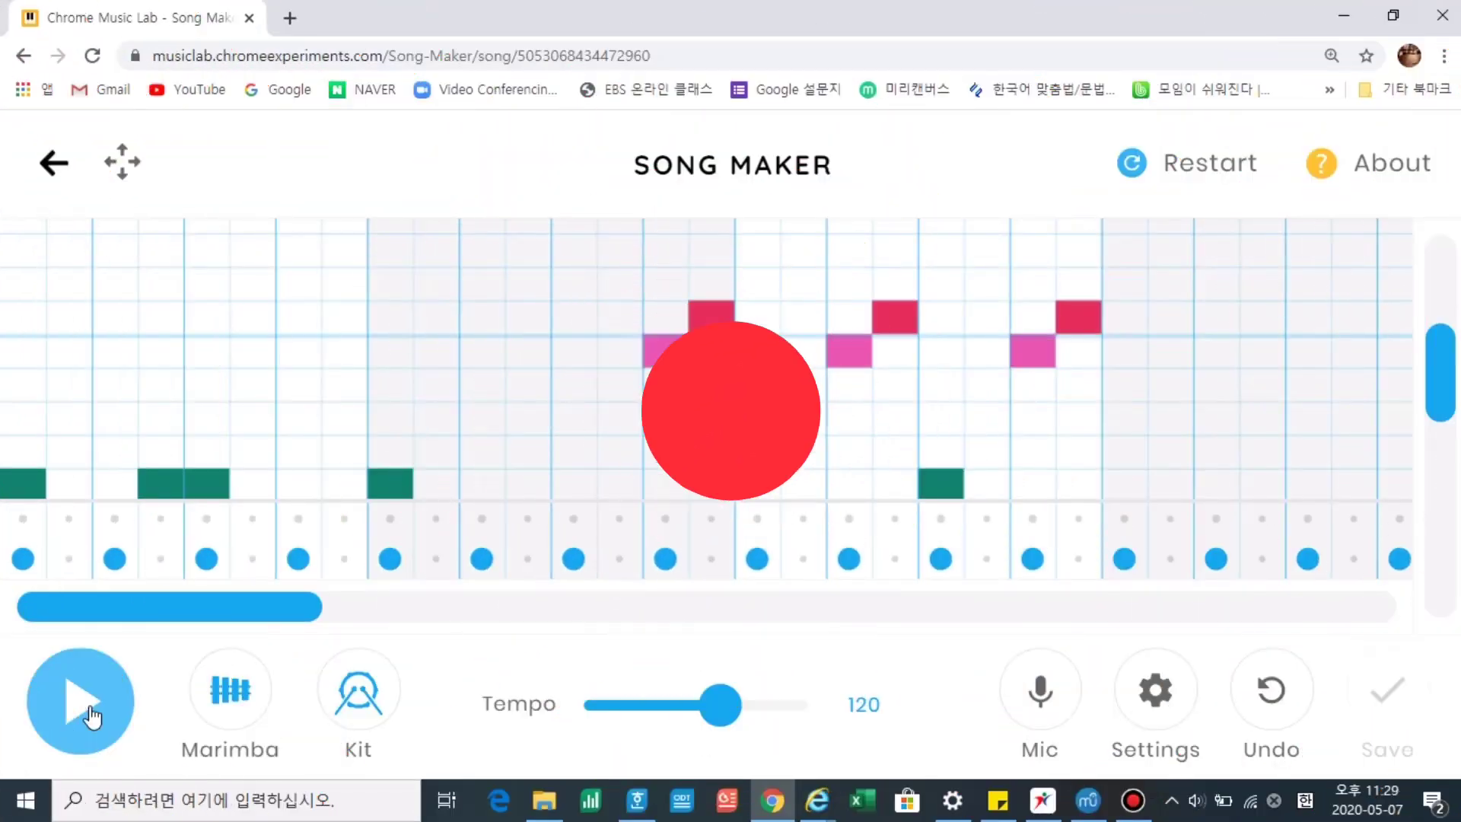
click(92, 715)
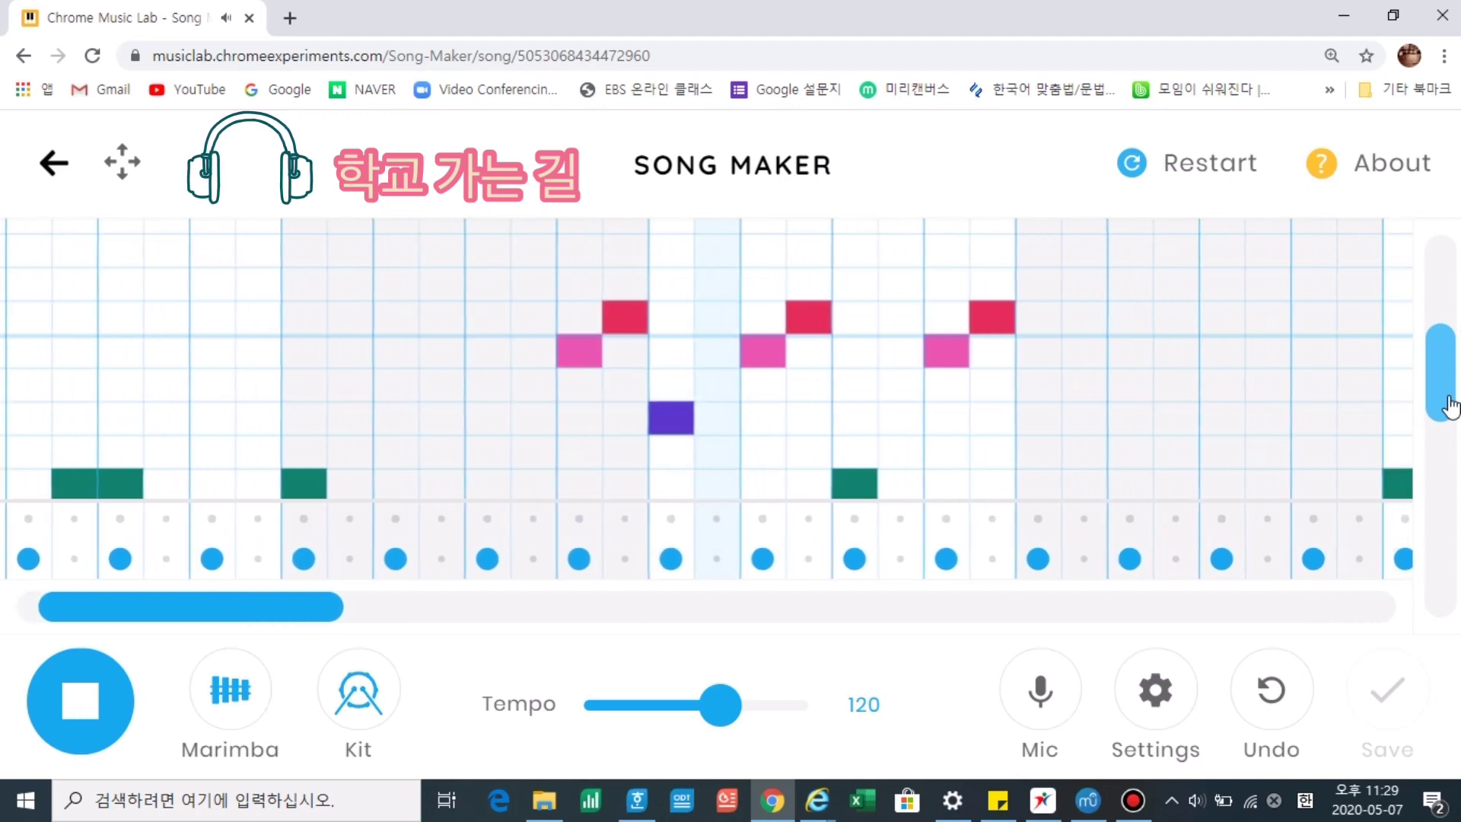
drag(1449, 407, 1440, 470)
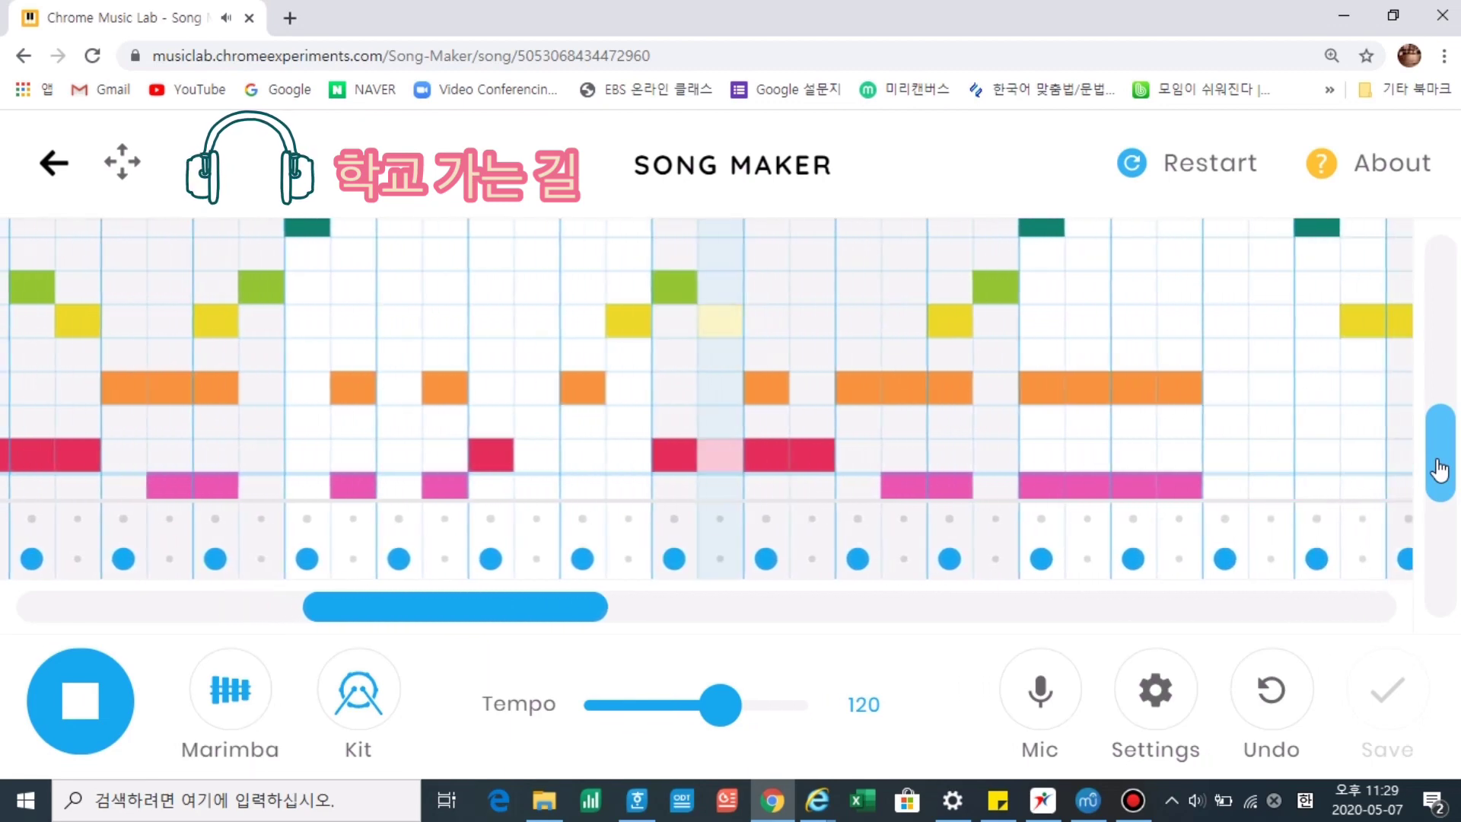
drag(1440, 446, 1450, 389)
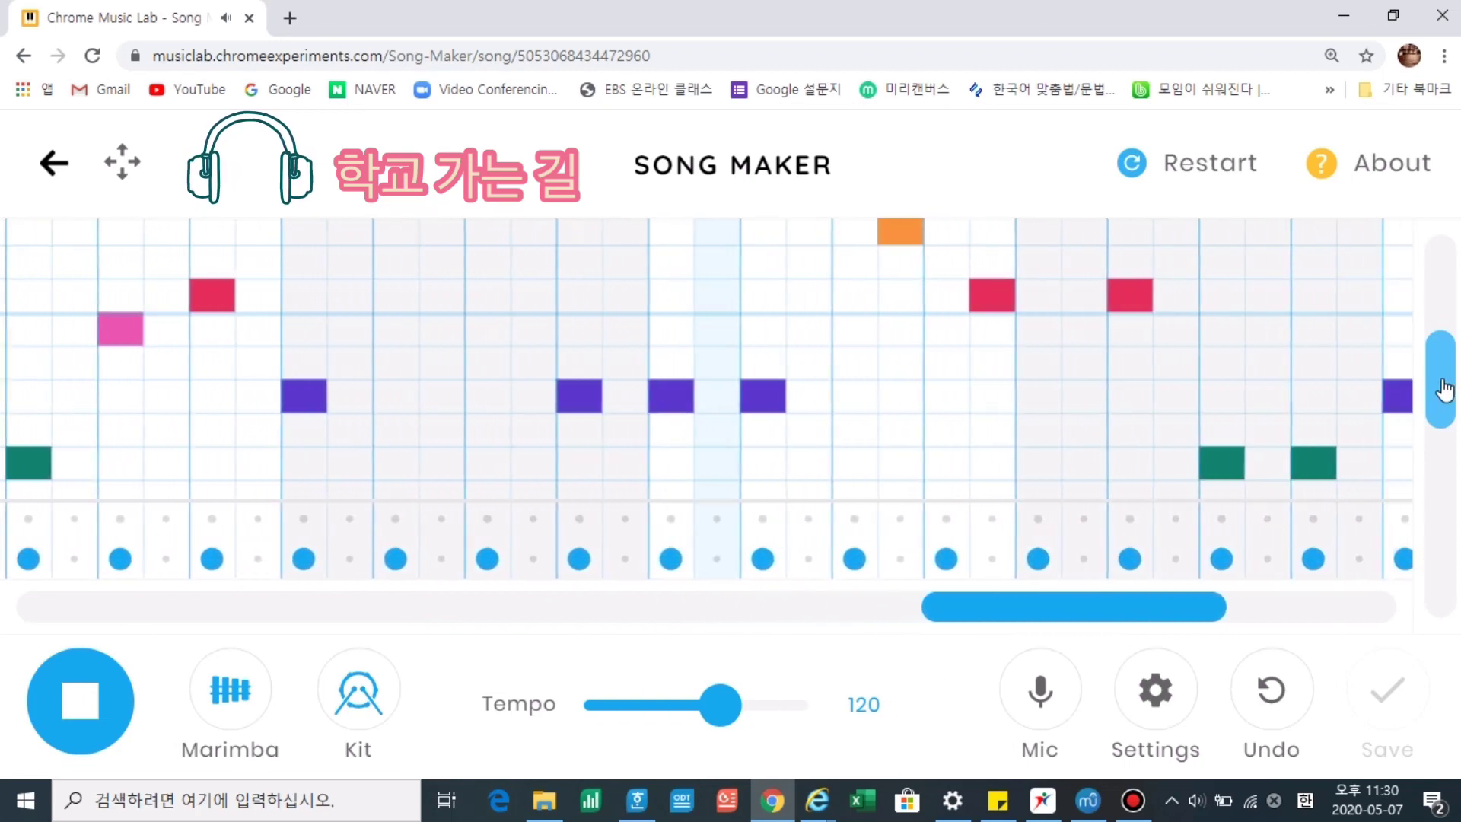
mouse_move(1443, 389)
mouse_down()
mouse_move(1453, 349)
mouse_move(1457, 410)
mouse_up()
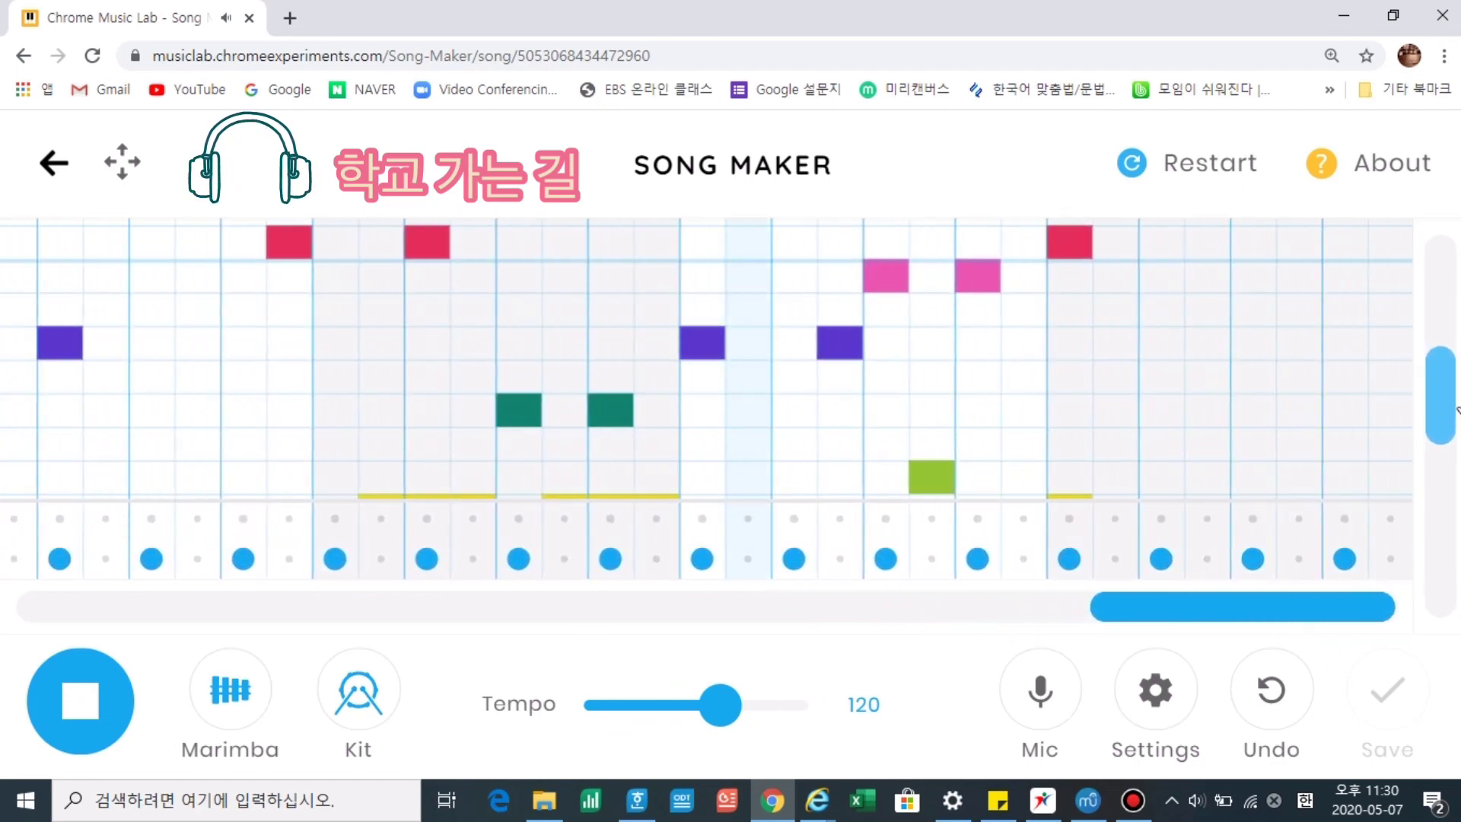